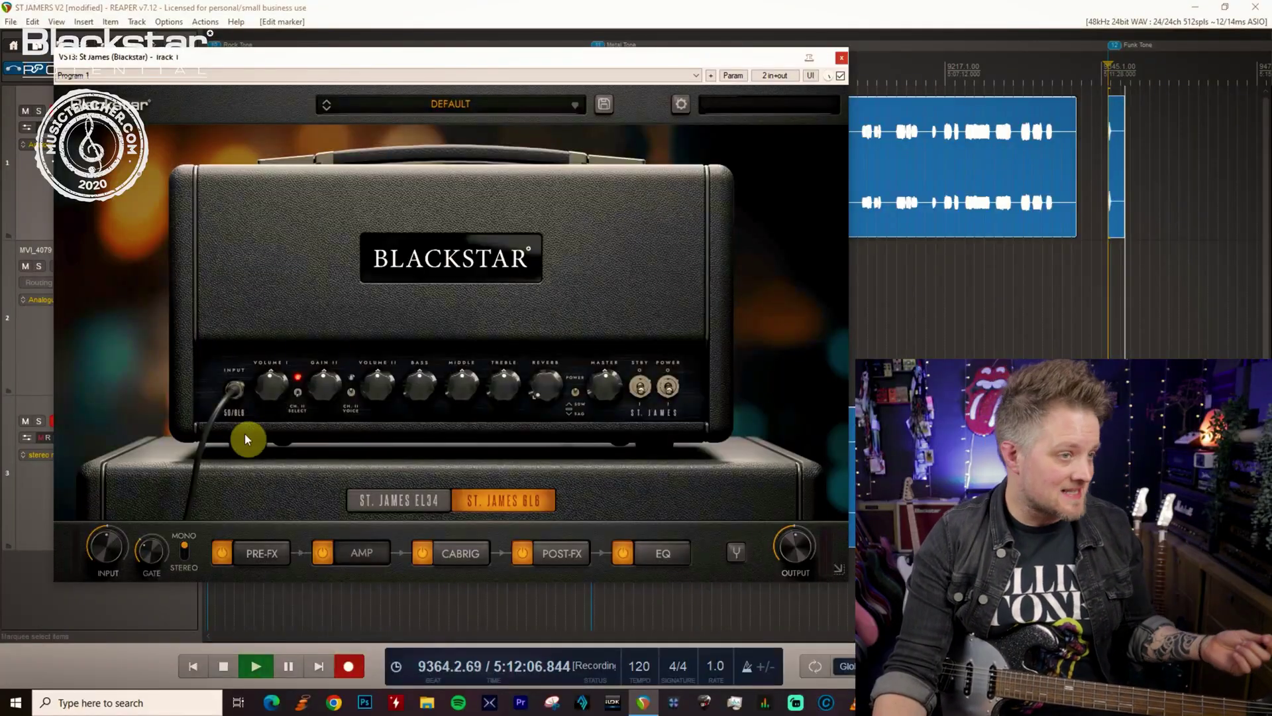
- Switch the amp to channel 1 and show the CABRIG cabinet and mic section
click(300, 394)
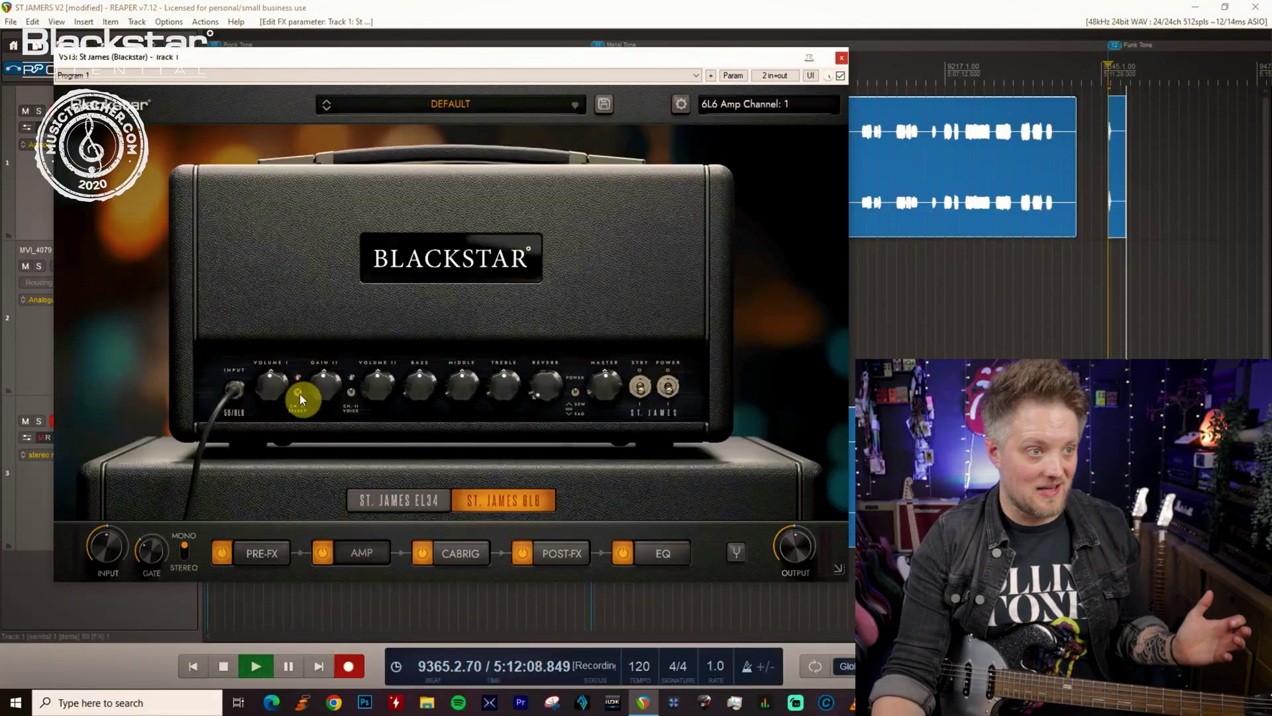
click(470, 557)
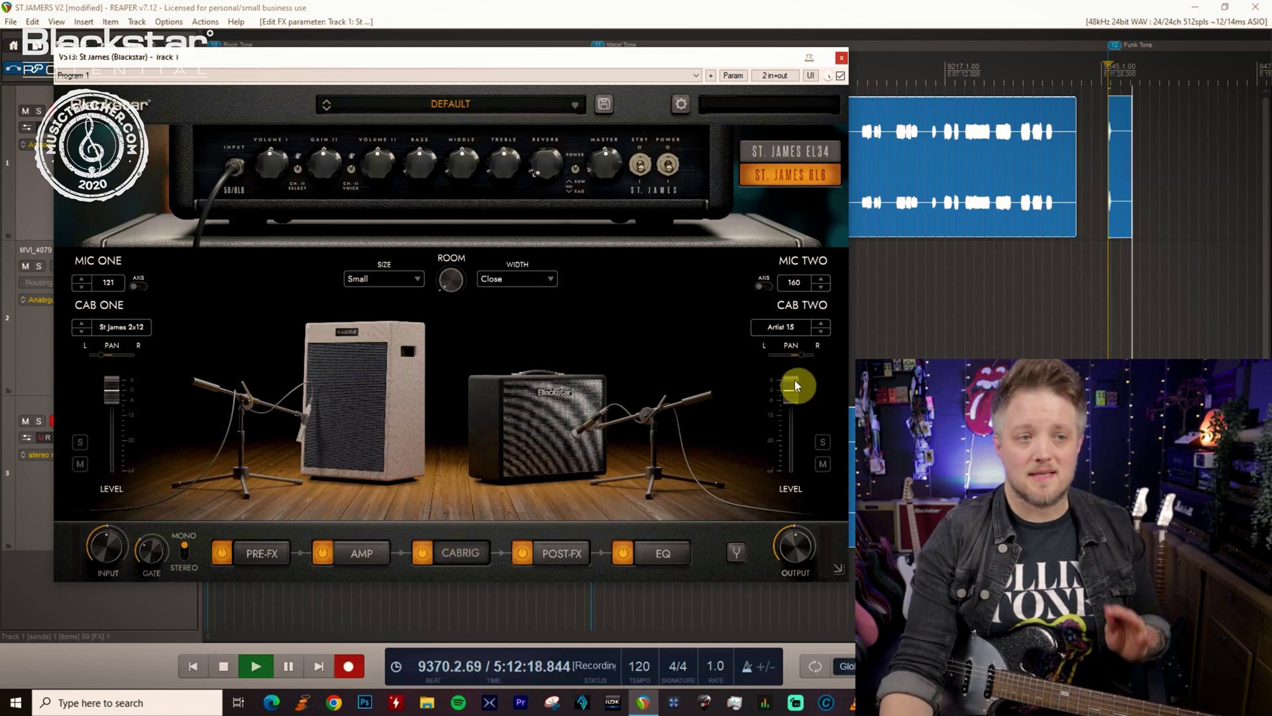
- Drop Cab Two's level to -inf dB and nudge Cab One's pan slightly
drag(794, 383, 783, 532)
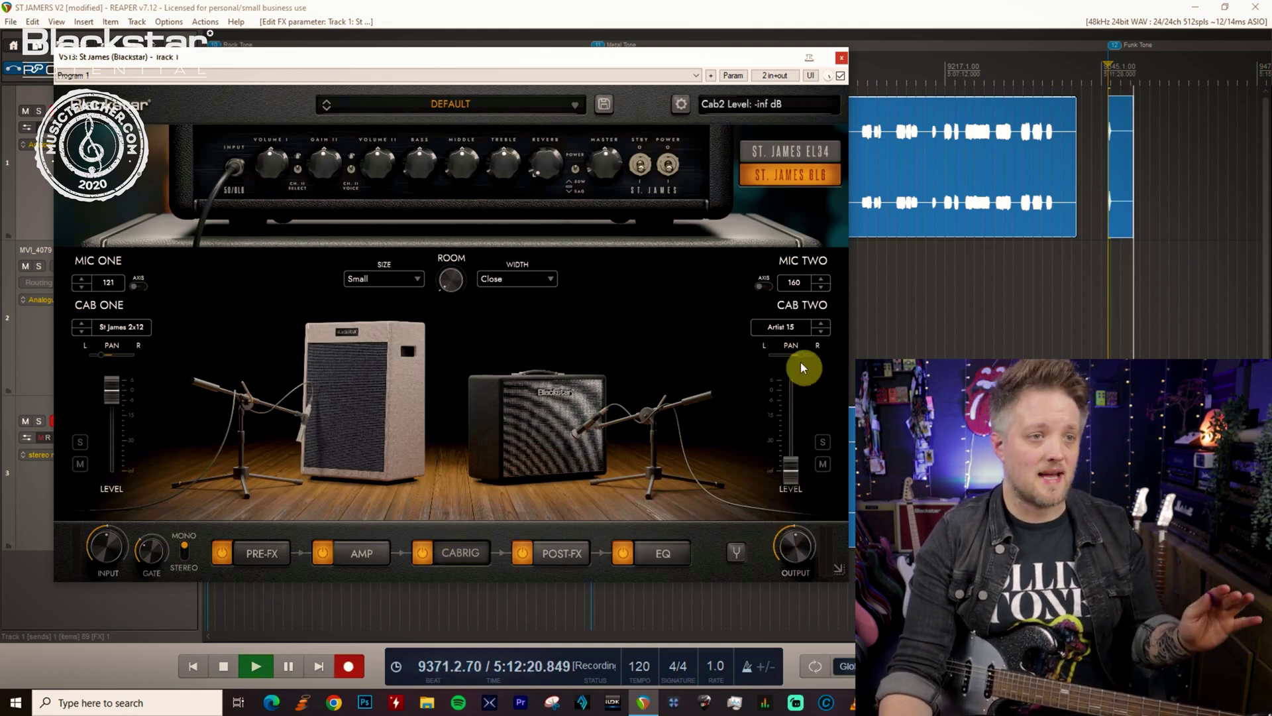
drag(101, 355, 113, 355)
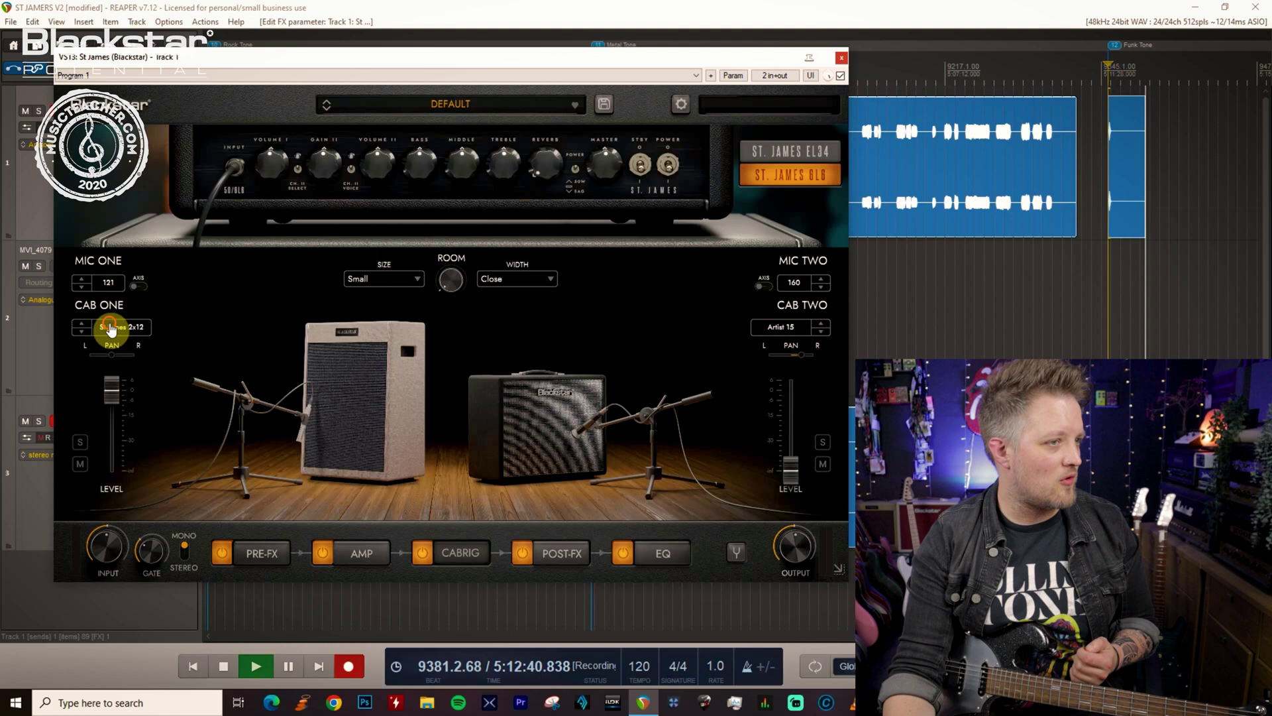
- Make cab one the St James 1x12 Combo cabinet
click(110, 328)
scroll(407, 438, up, 1)
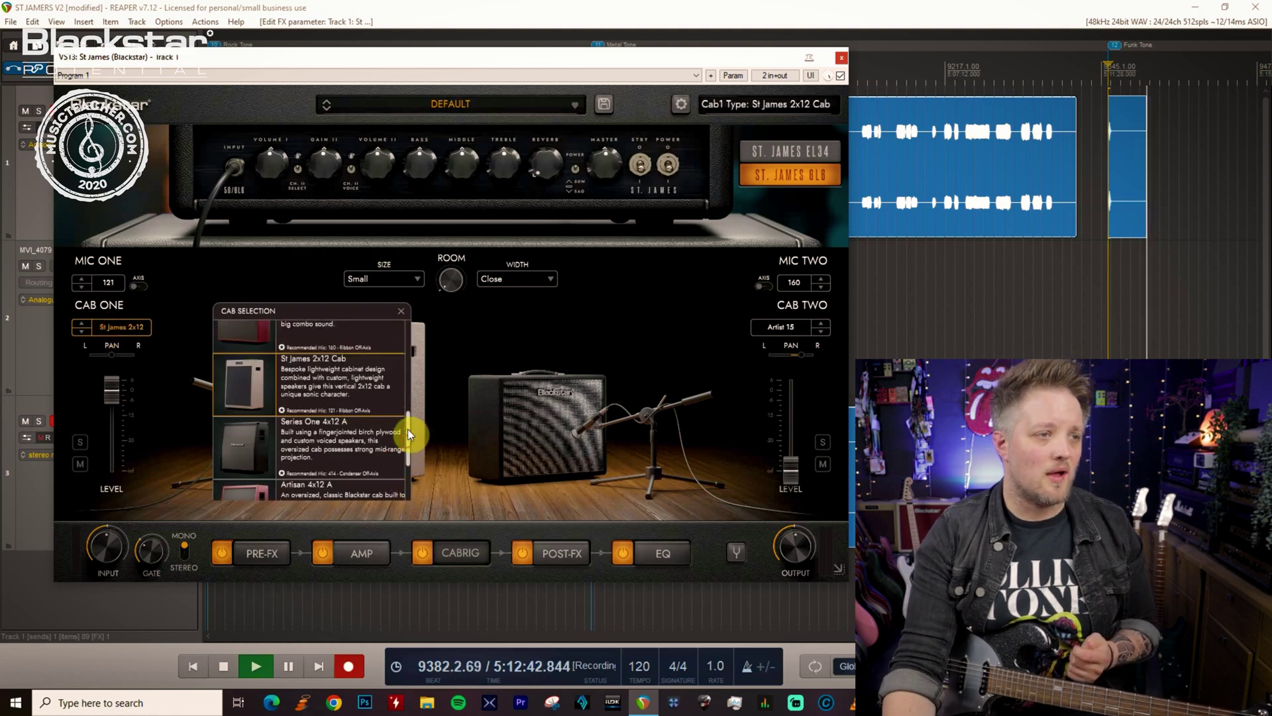
drag(407, 434, 407, 366)
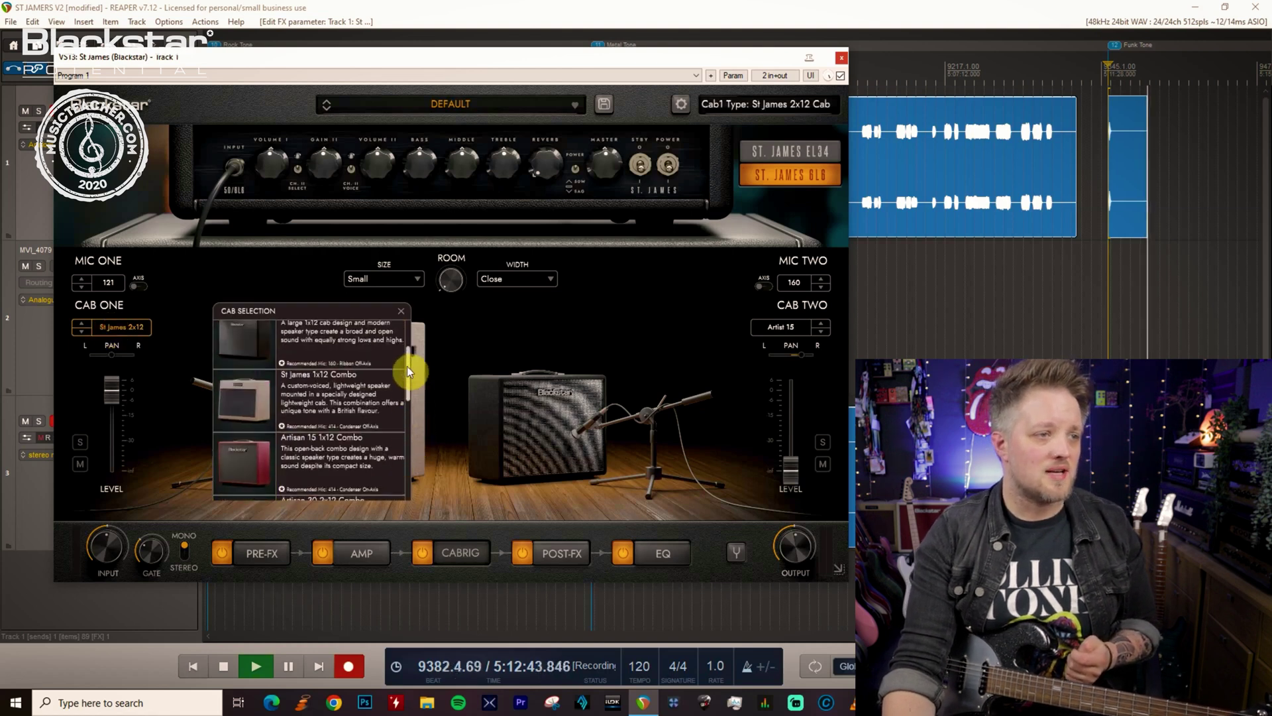
click(339, 403)
click(401, 310)
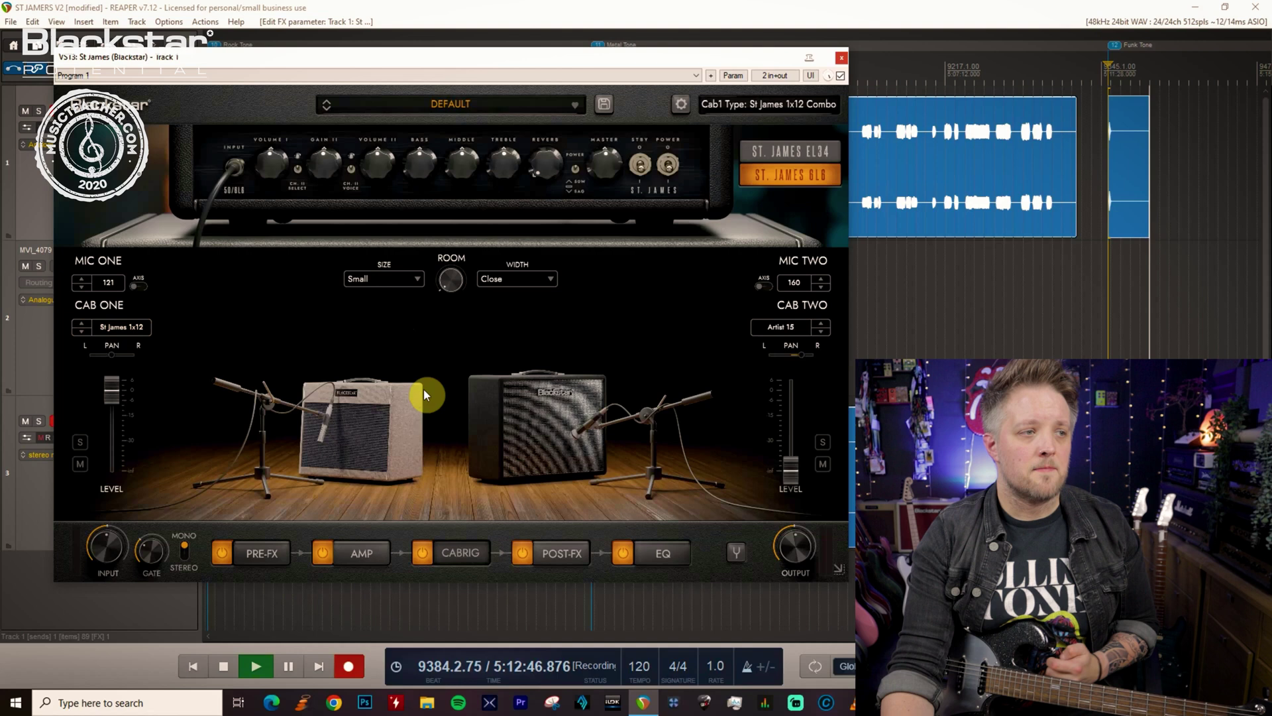
- Set mic one to the 67 - Condenser and place it on-axis
click(110, 284)
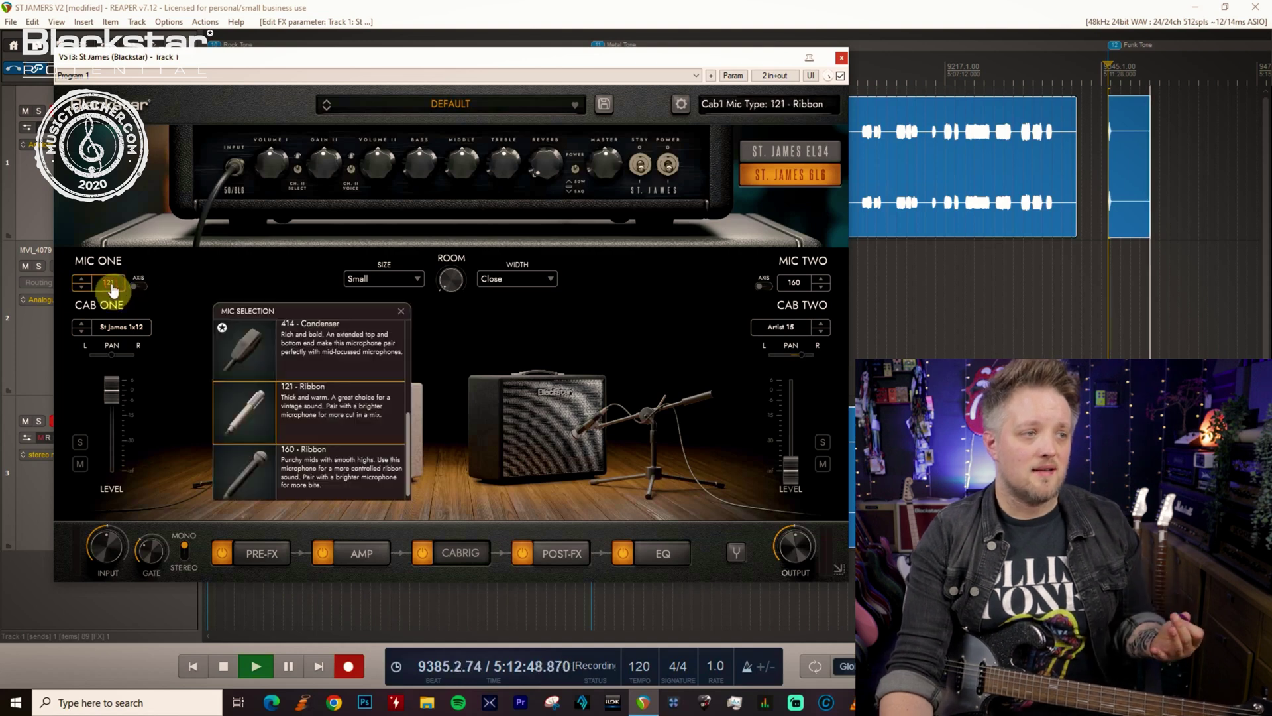
scroll(324, 395, up, 5)
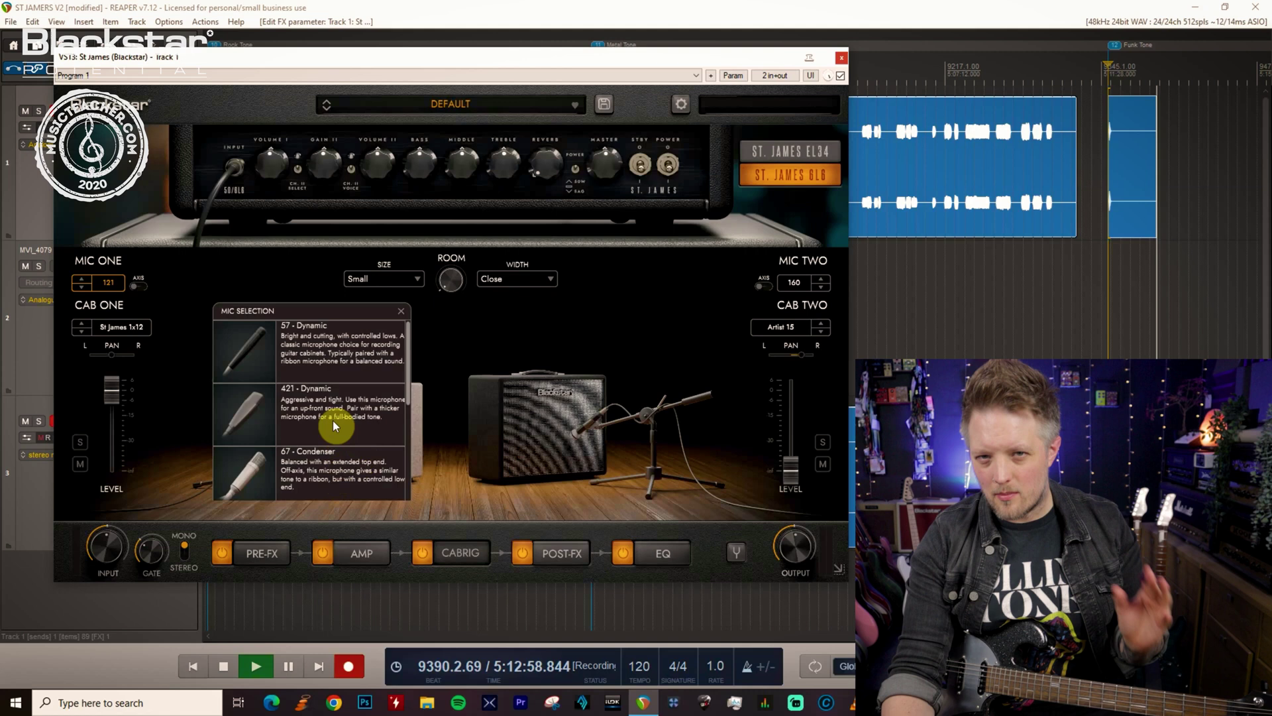
click(335, 470)
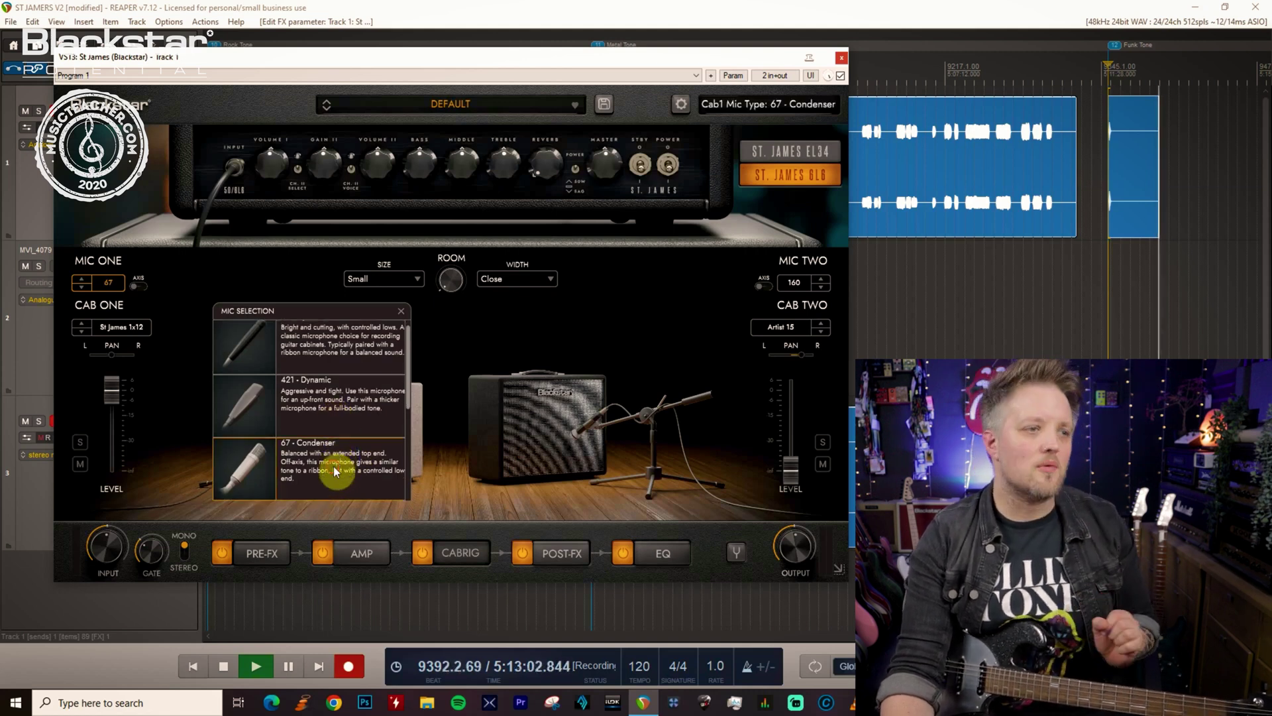
click(400, 311)
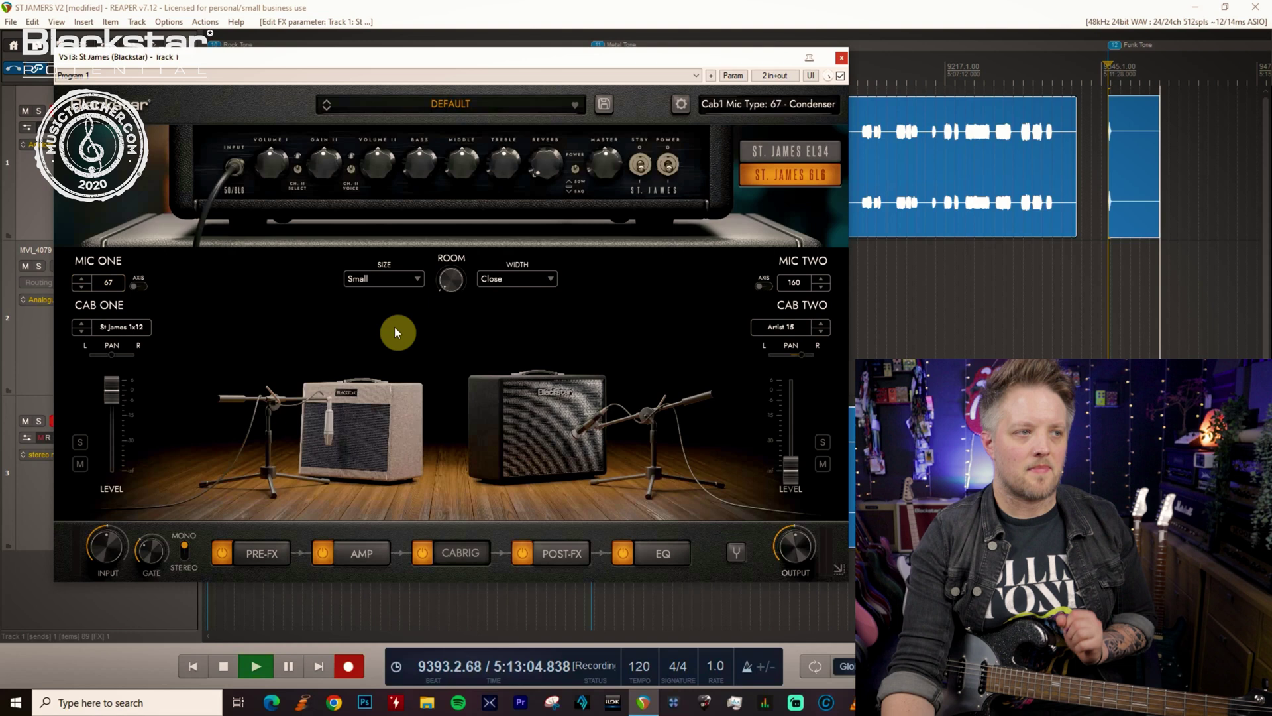
click(140, 289)
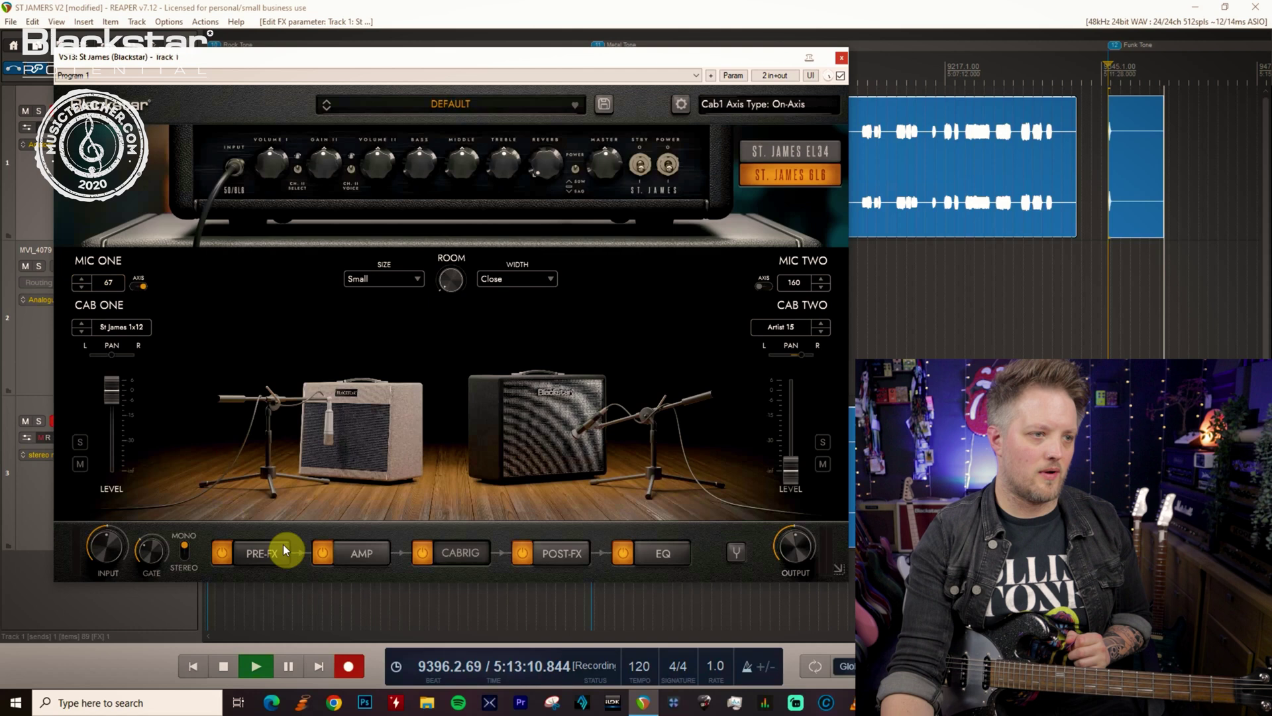
- Look through the amp, Pre-FX and Post-FX views, switching the Reverb pedal off
click(358, 552)
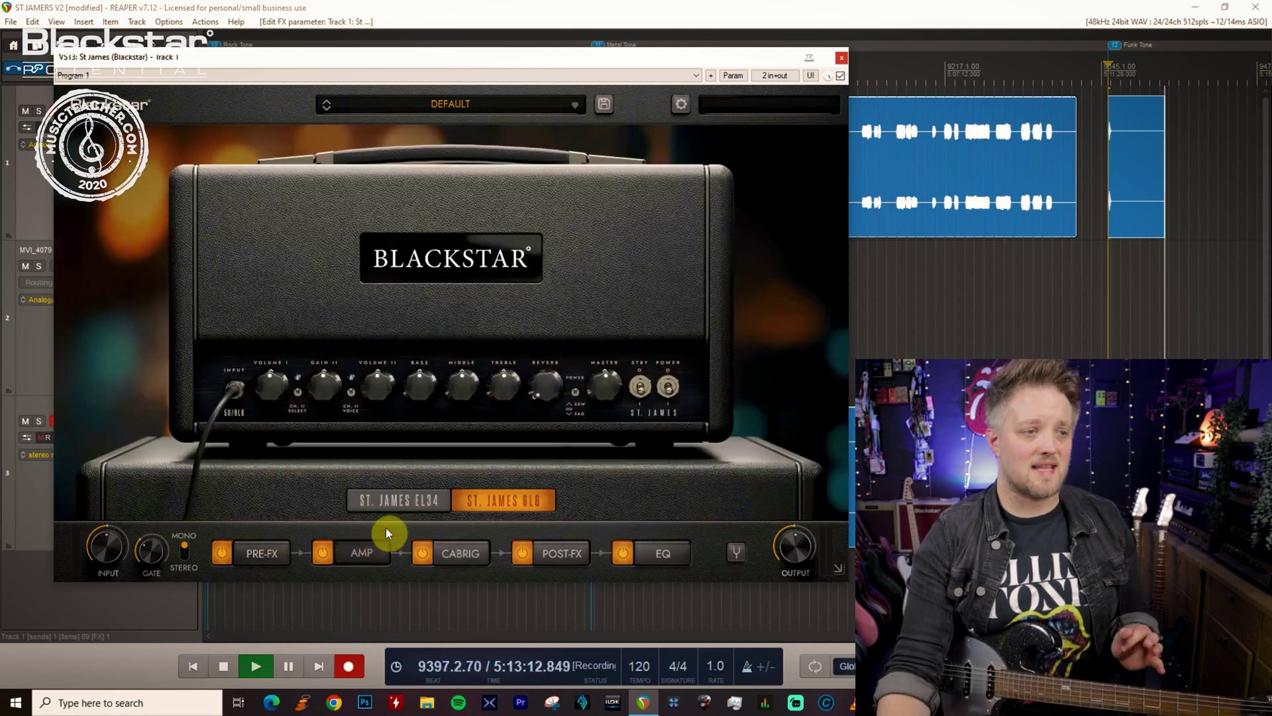
click(271, 554)
click(240, 471)
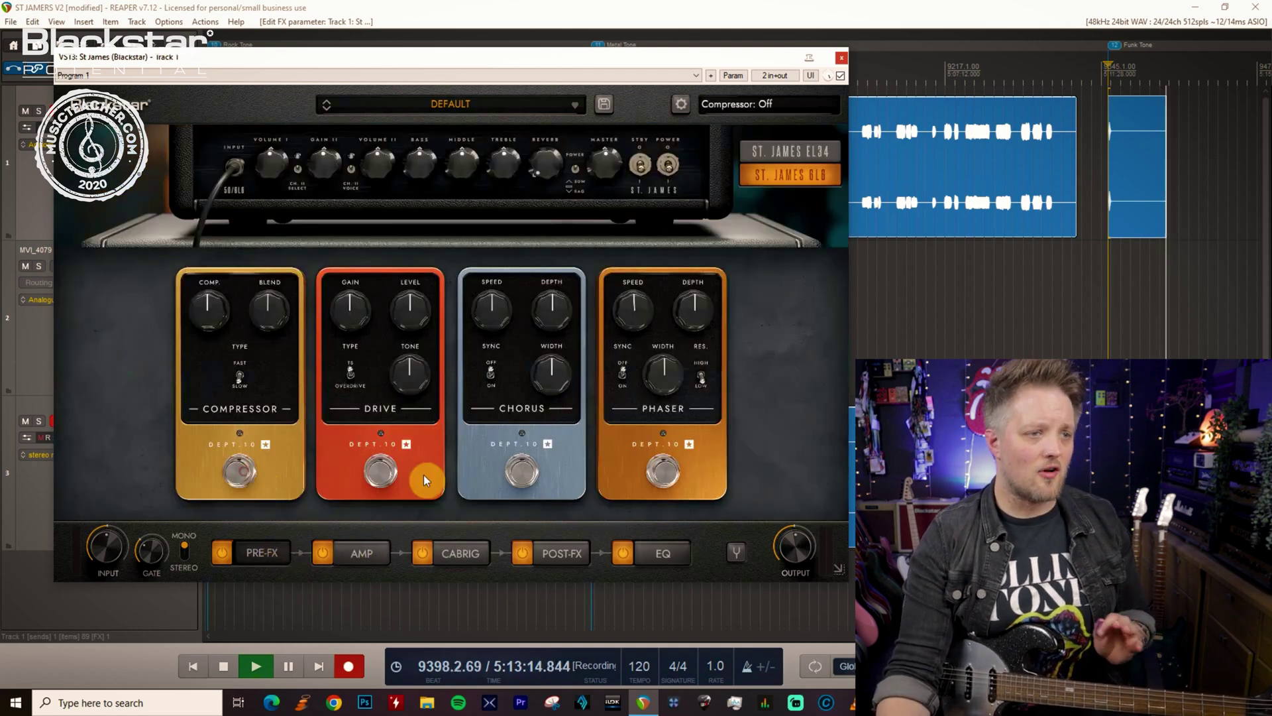
click(557, 553)
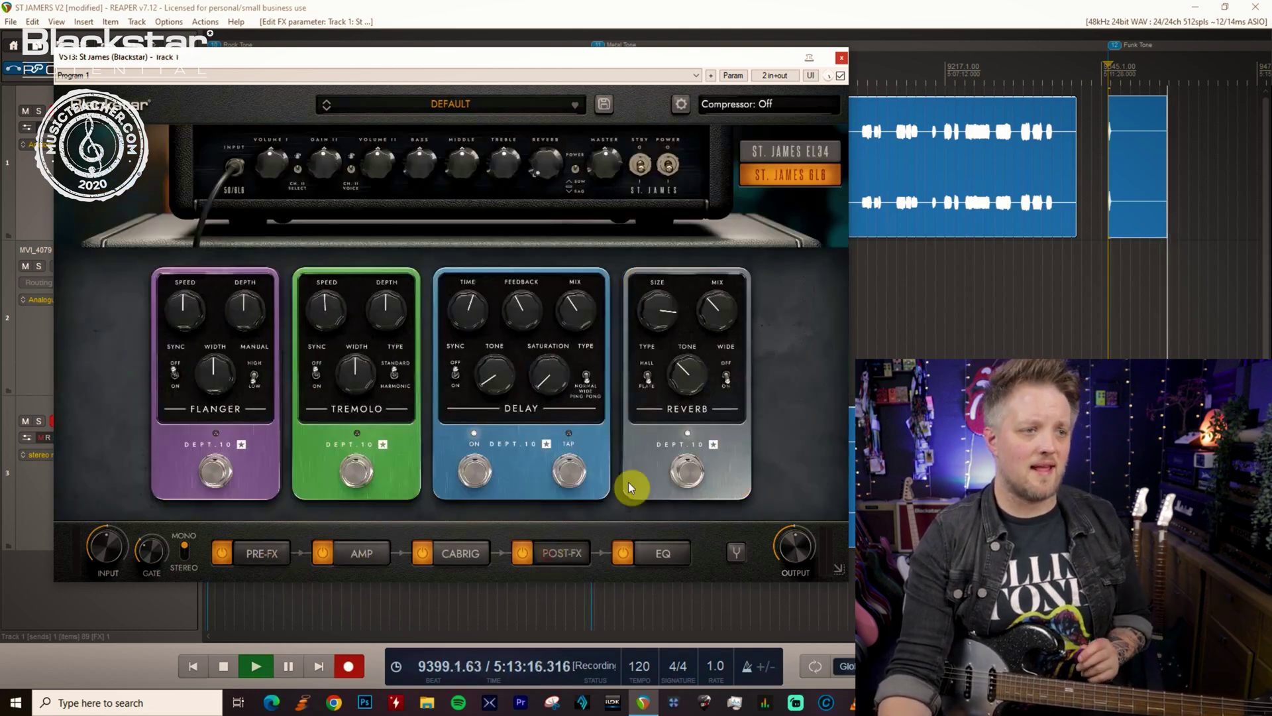
click(666, 472)
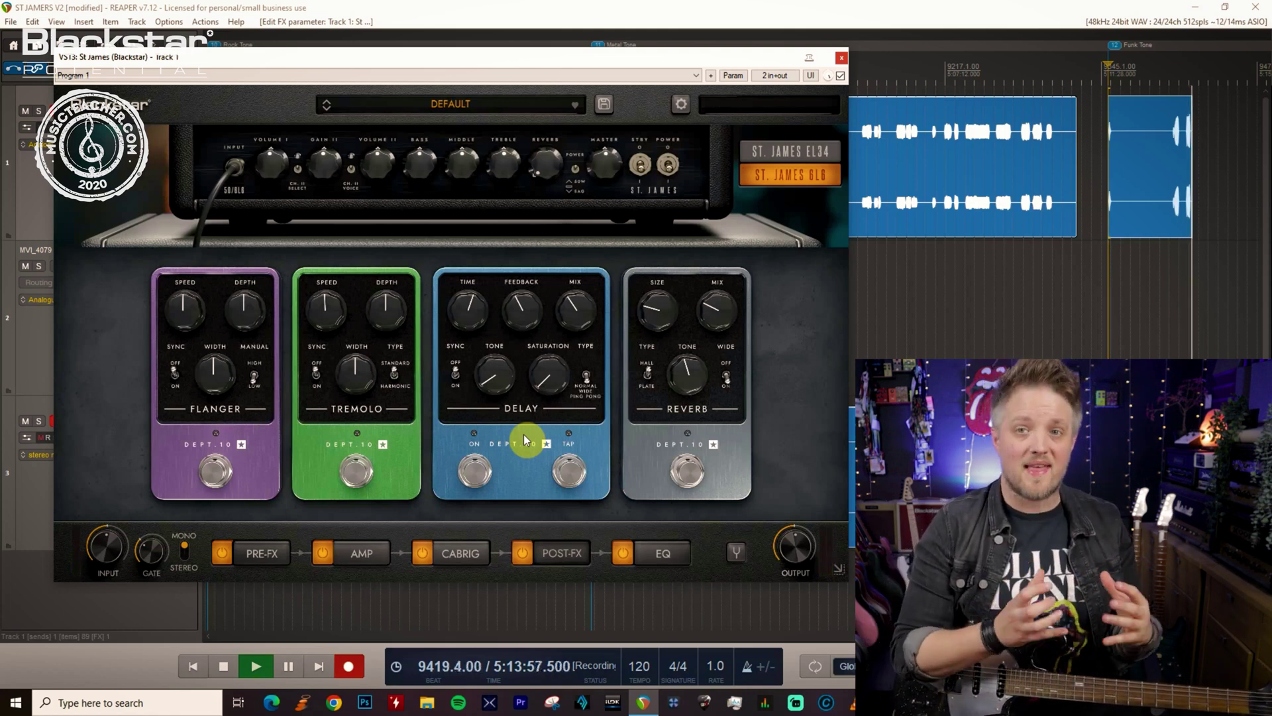
- Back on the amp head, set Master to 7.6 and Bass to about 6.6
click(360, 563)
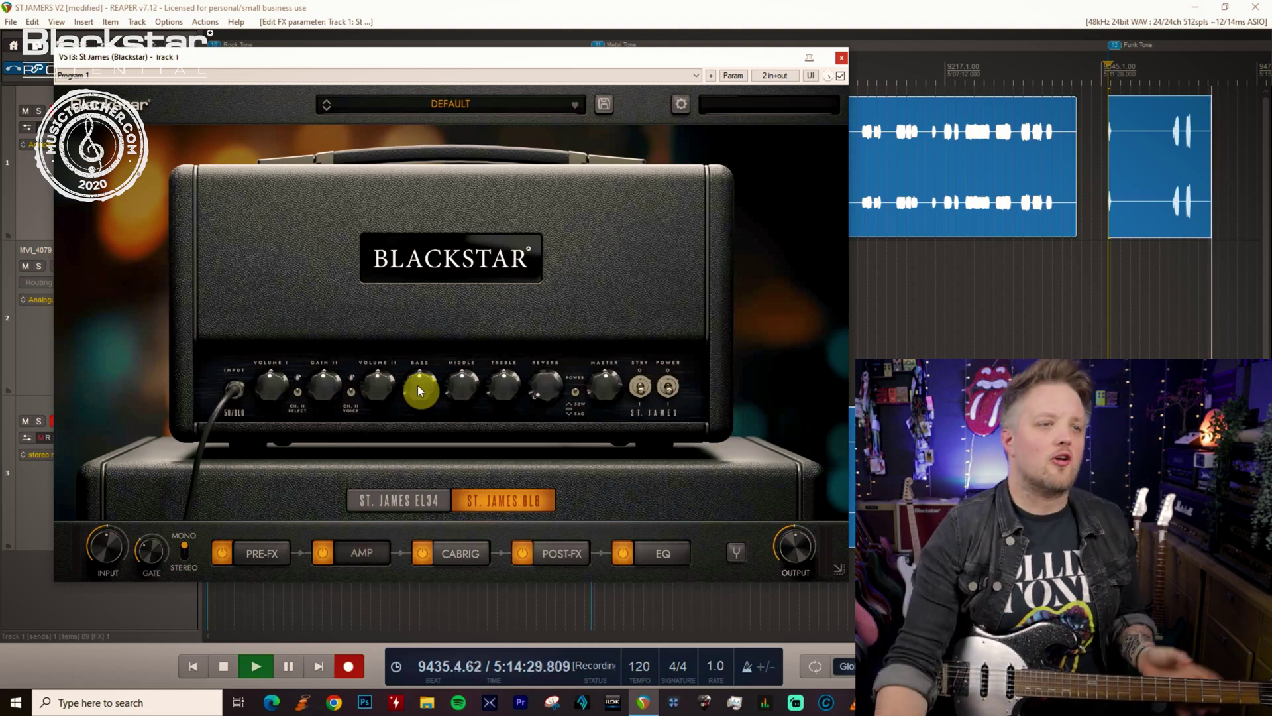
drag(613, 390, 610, 346)
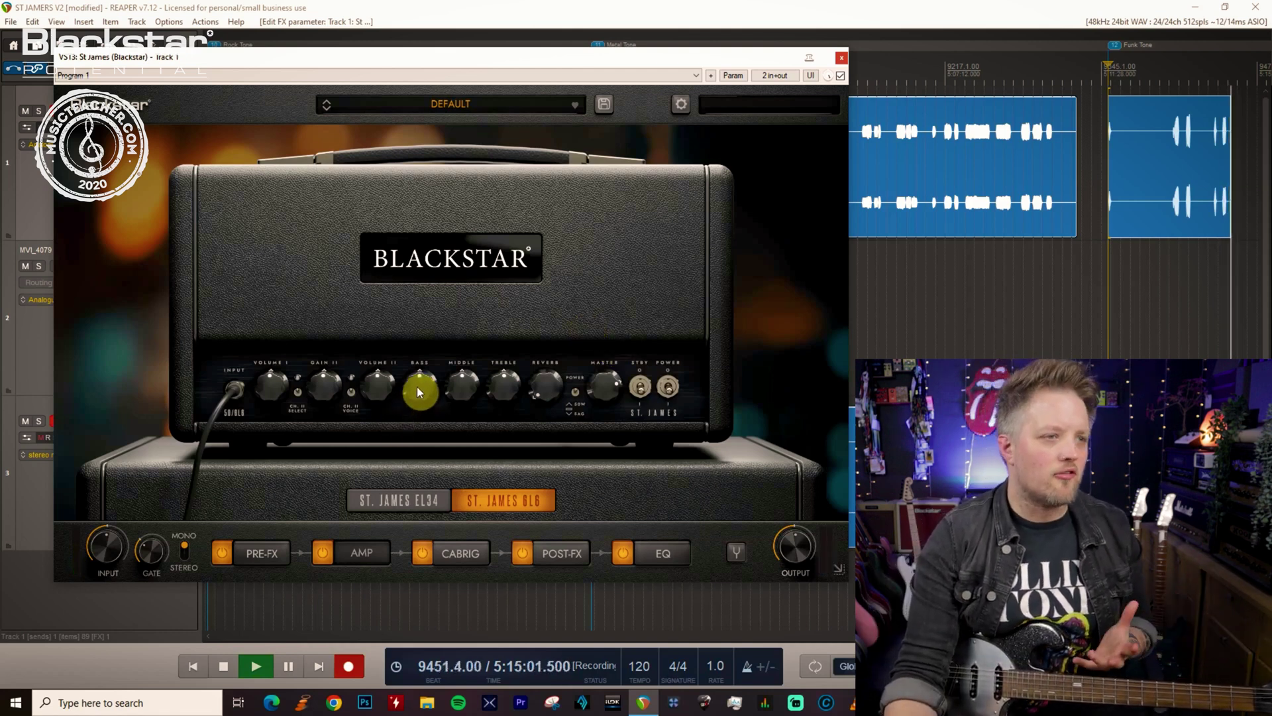
mouse_move(422, 392)
mouse_down()
mouse_move(424, 369)
mouse_move(467, 399)
mouse_move(425, 385)
mouse_up()
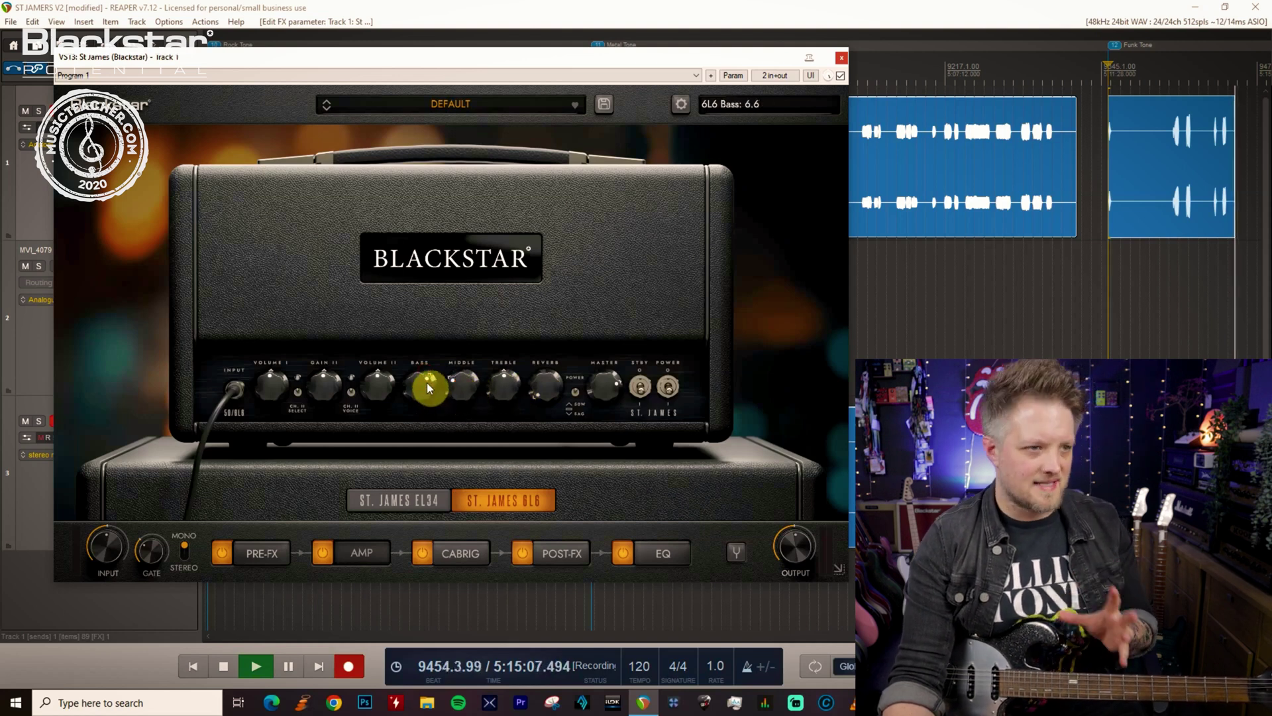
- Switch the Compressor on with blend about 8.8 and the FAST response type
click(287, 555)
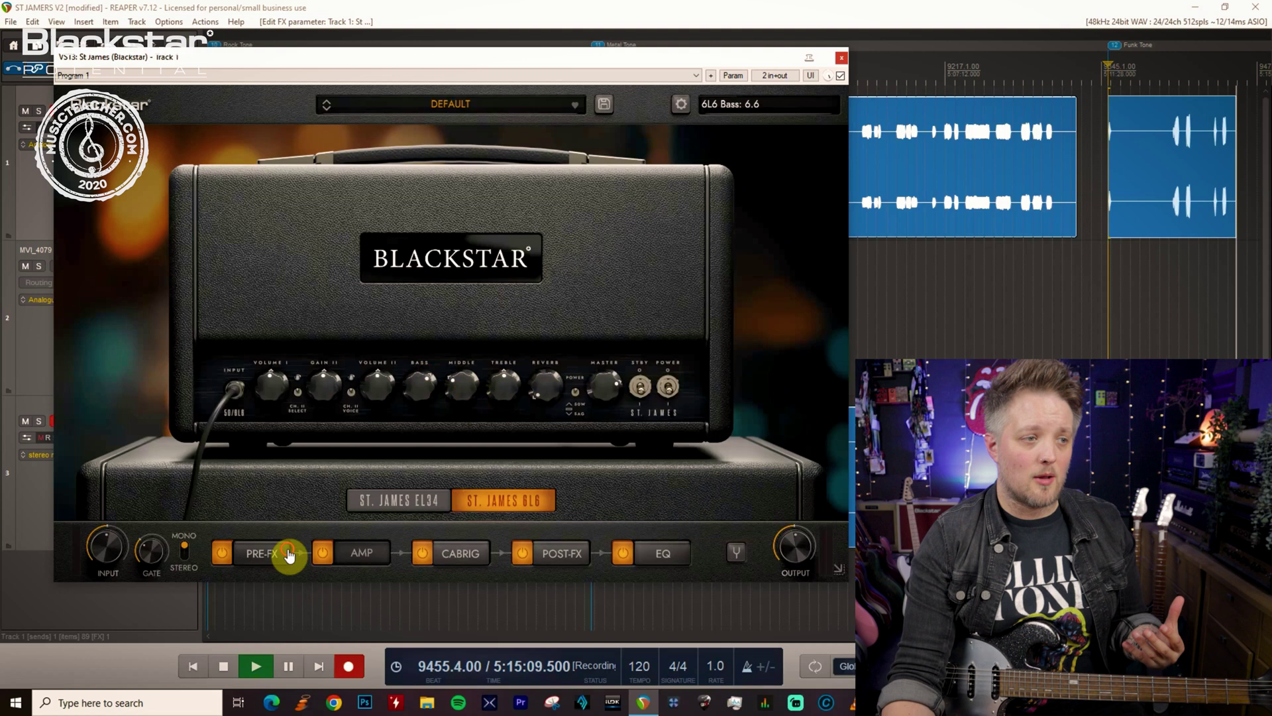
click(237, 473)
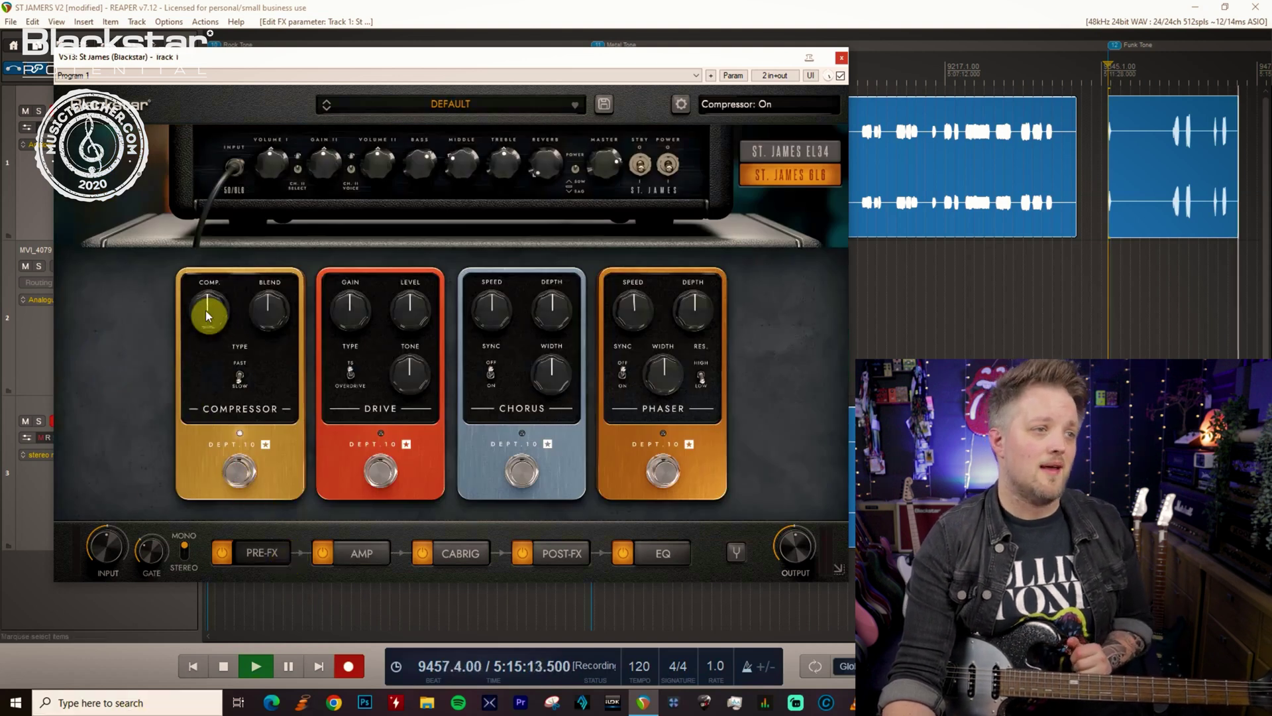
drag(206, 309, 266, 308)
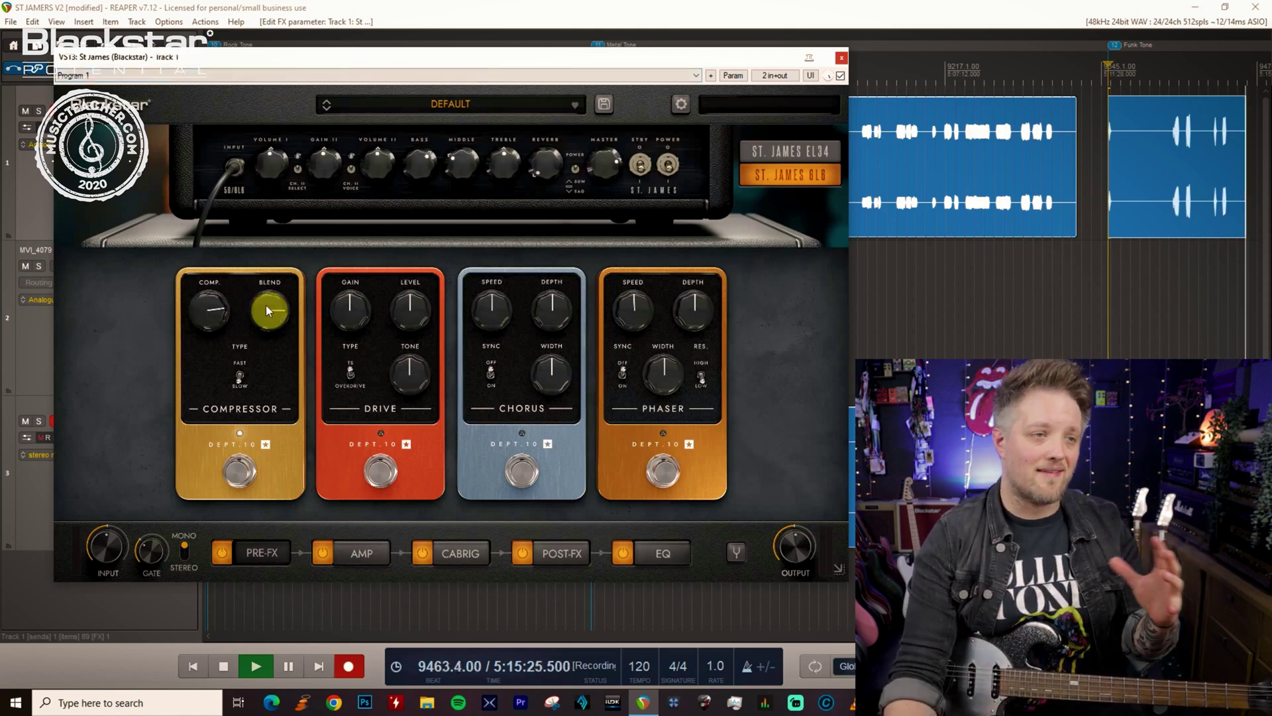
drag(267, 312, 272, 310)
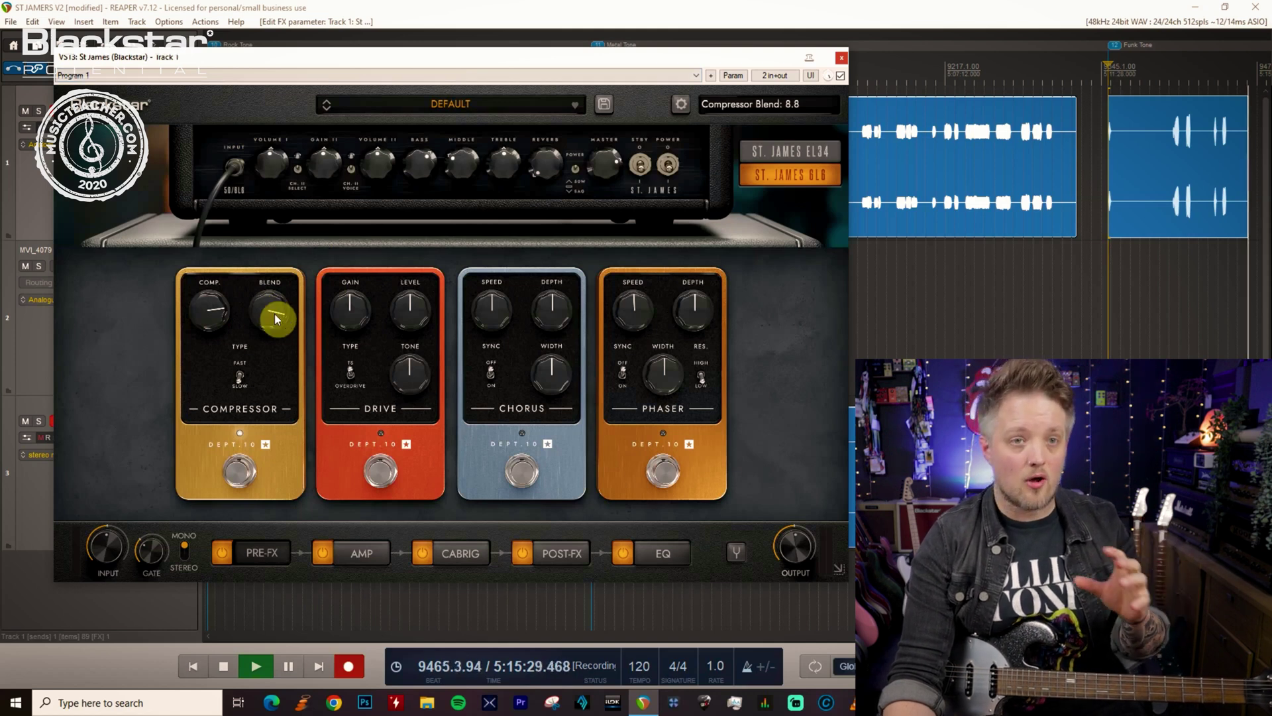
click(240, 383)
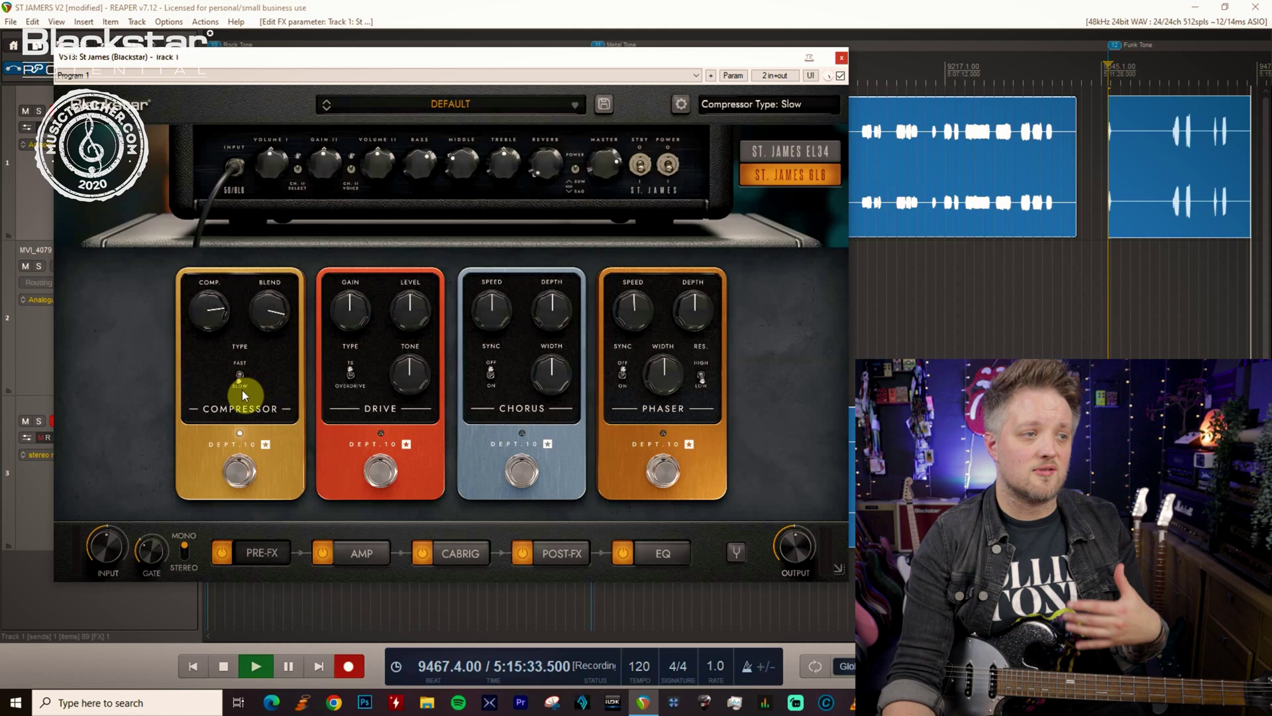
click(241, 379)
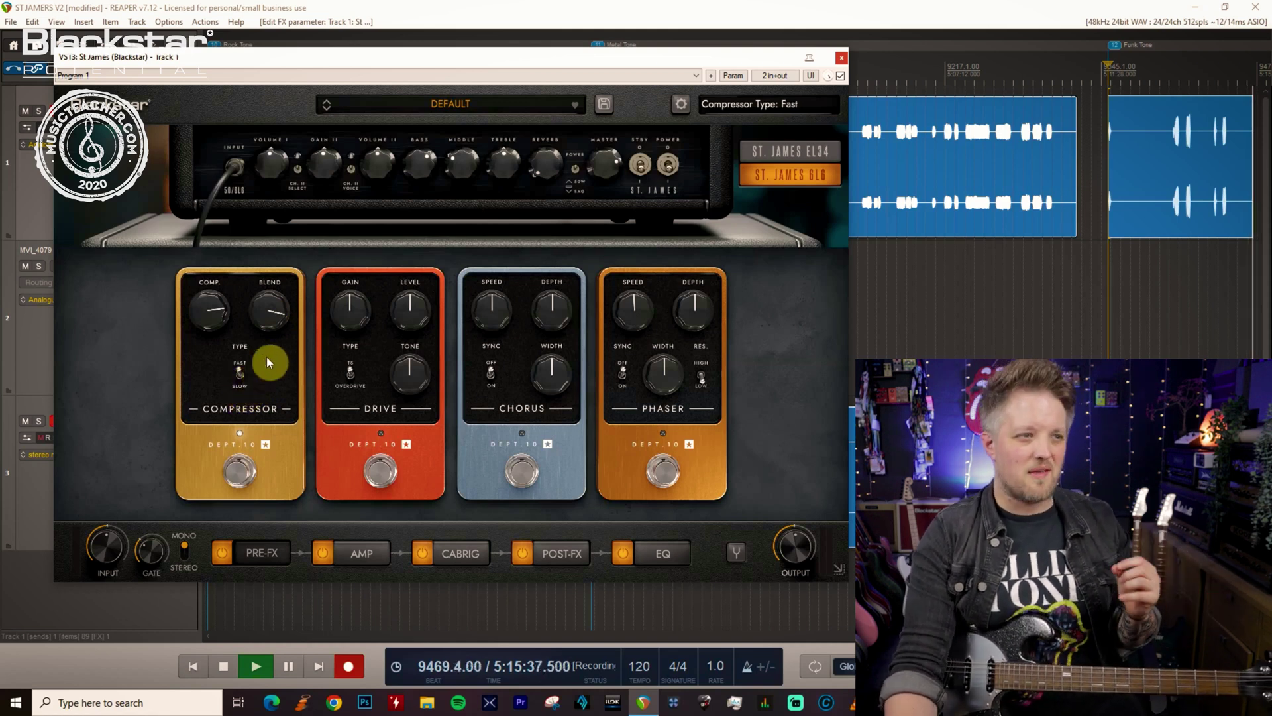
- A/B the compressor, raise its sustain to 8.0, and leave it on
click(240, 472)
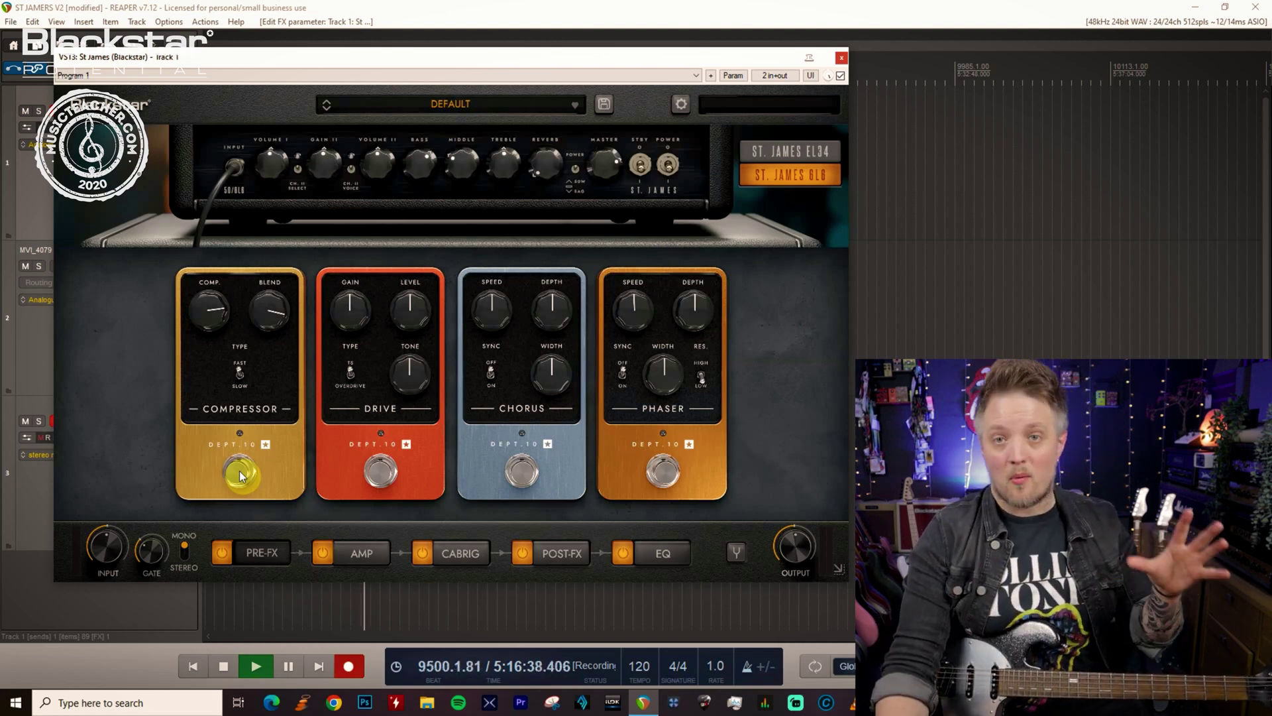
mouse_move(209, 317)
mouse_down()
mouse_move(271, 305)
mouse_move(212, 308)
mouse_up()
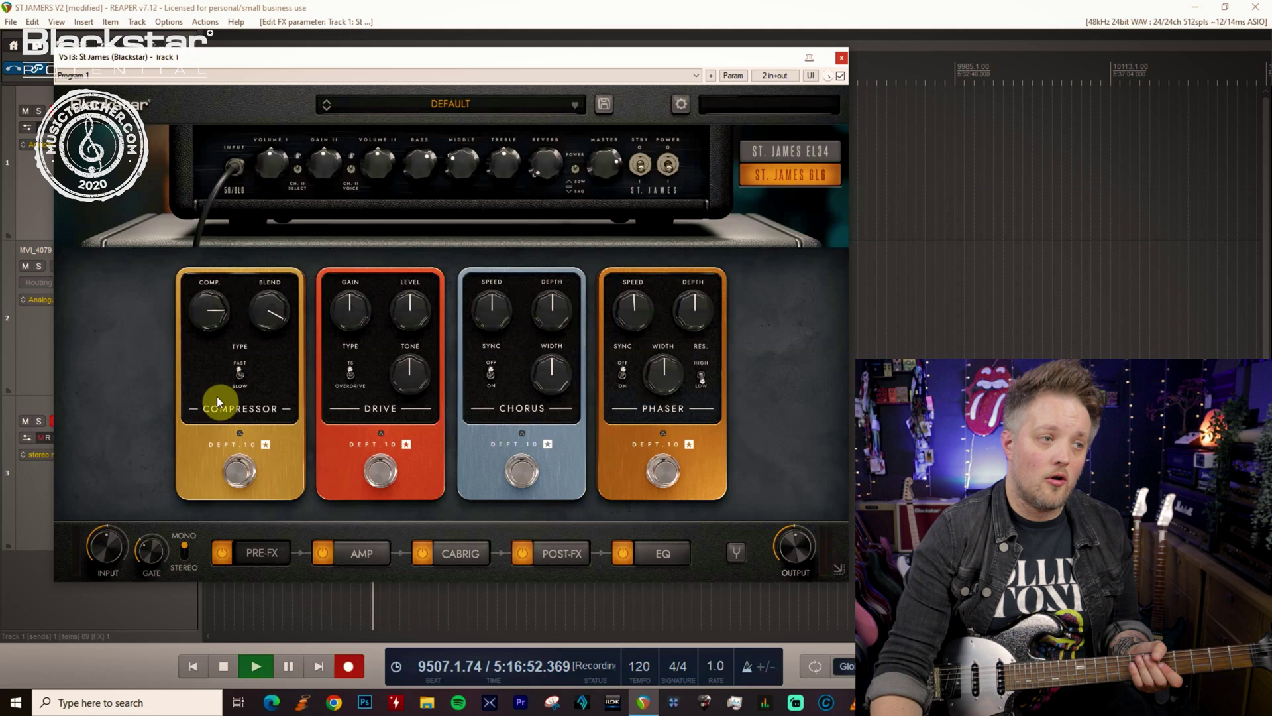
click(239, 465)
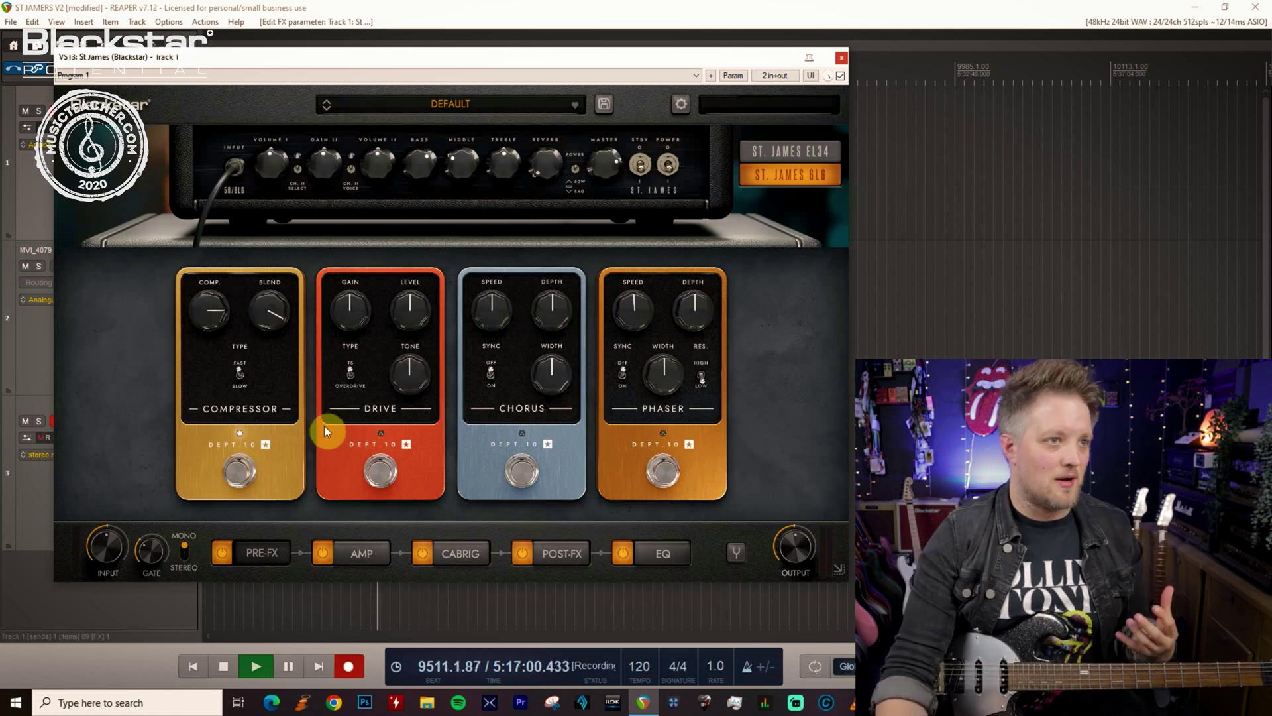
- Turn the amp's Treble down to about 3.8
click(501, 167)
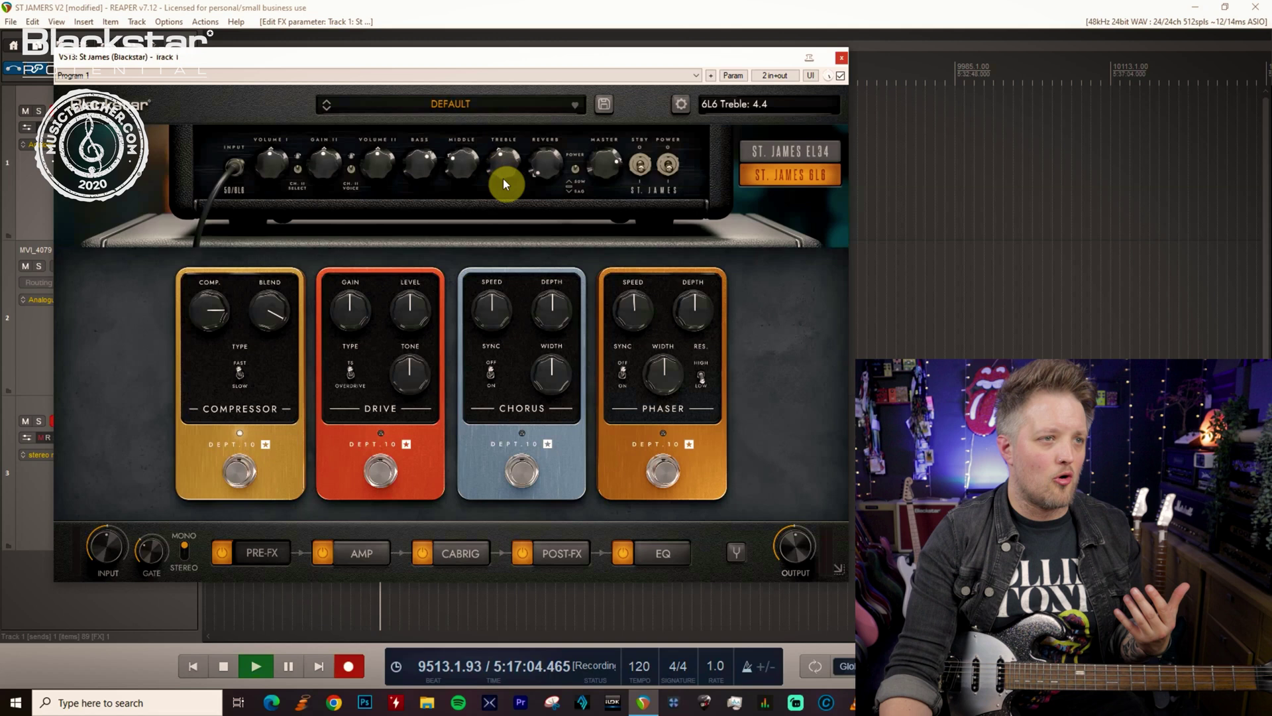
drag(501, 166, 502, 171)
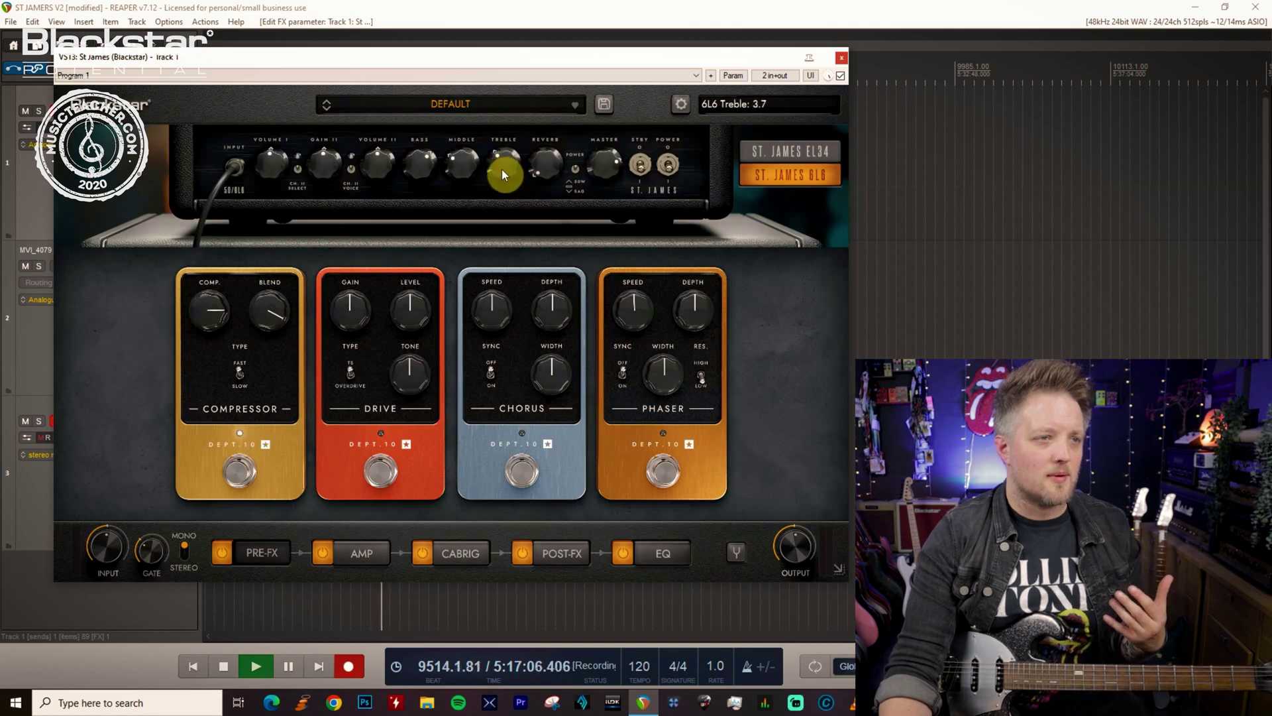
scroll(500, 165, up, 1)
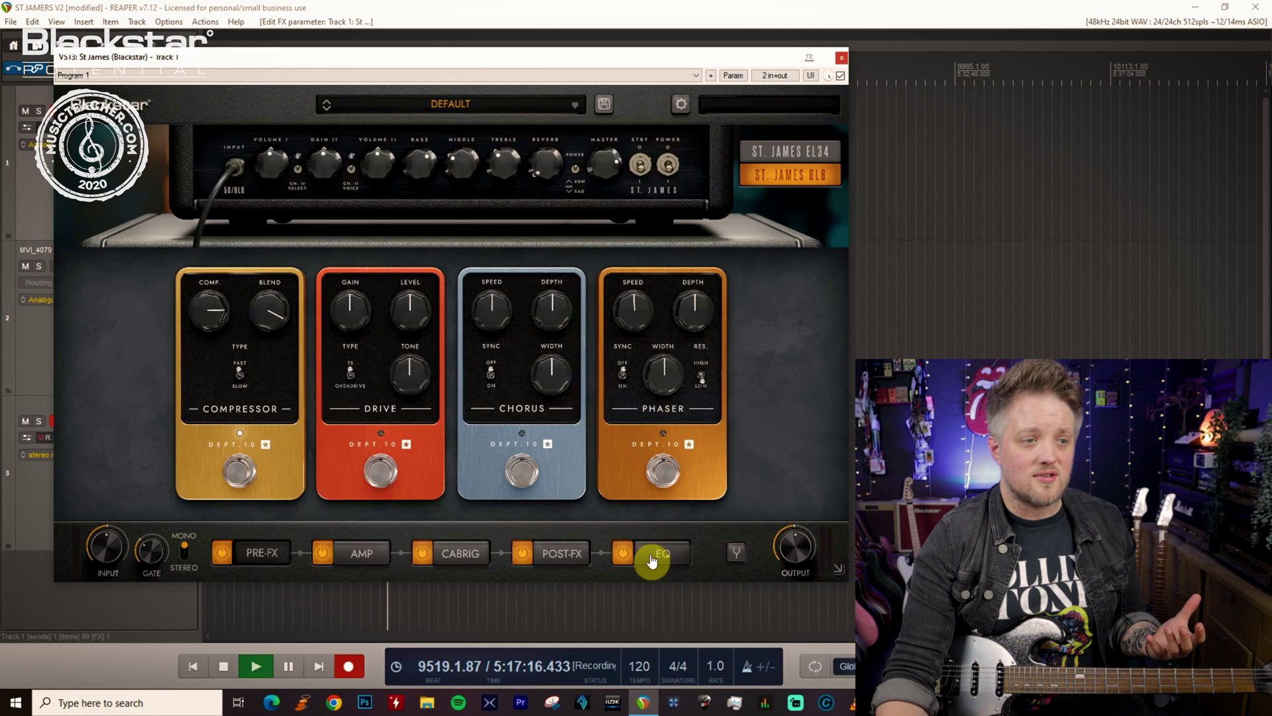
click(486, 553)
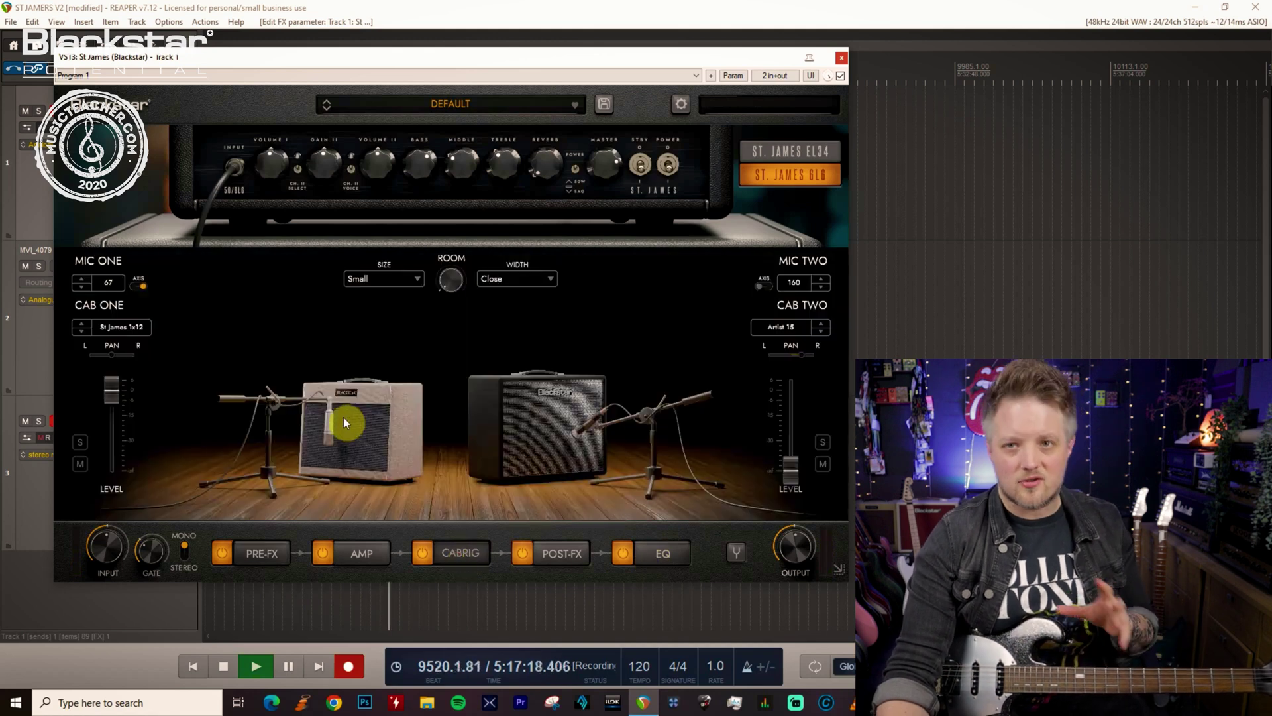
click(110, 284)
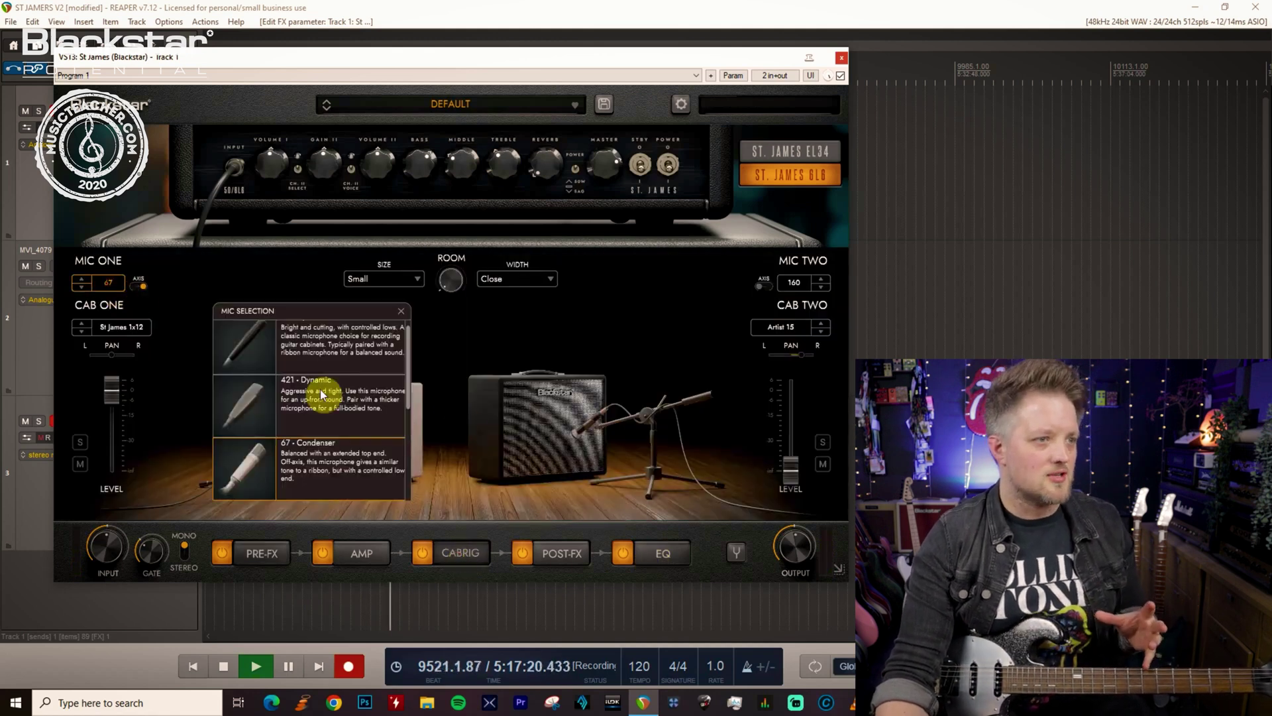
click(330, 402)
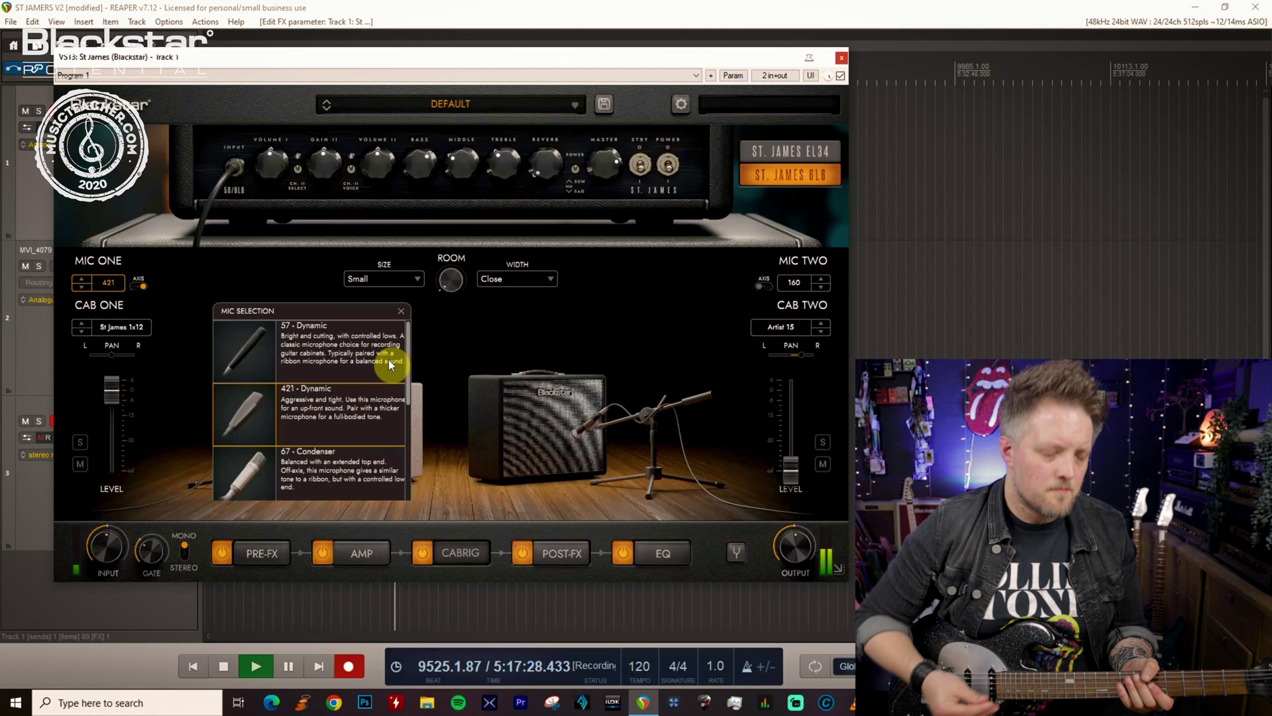
scroll(364, 401, down, 3)
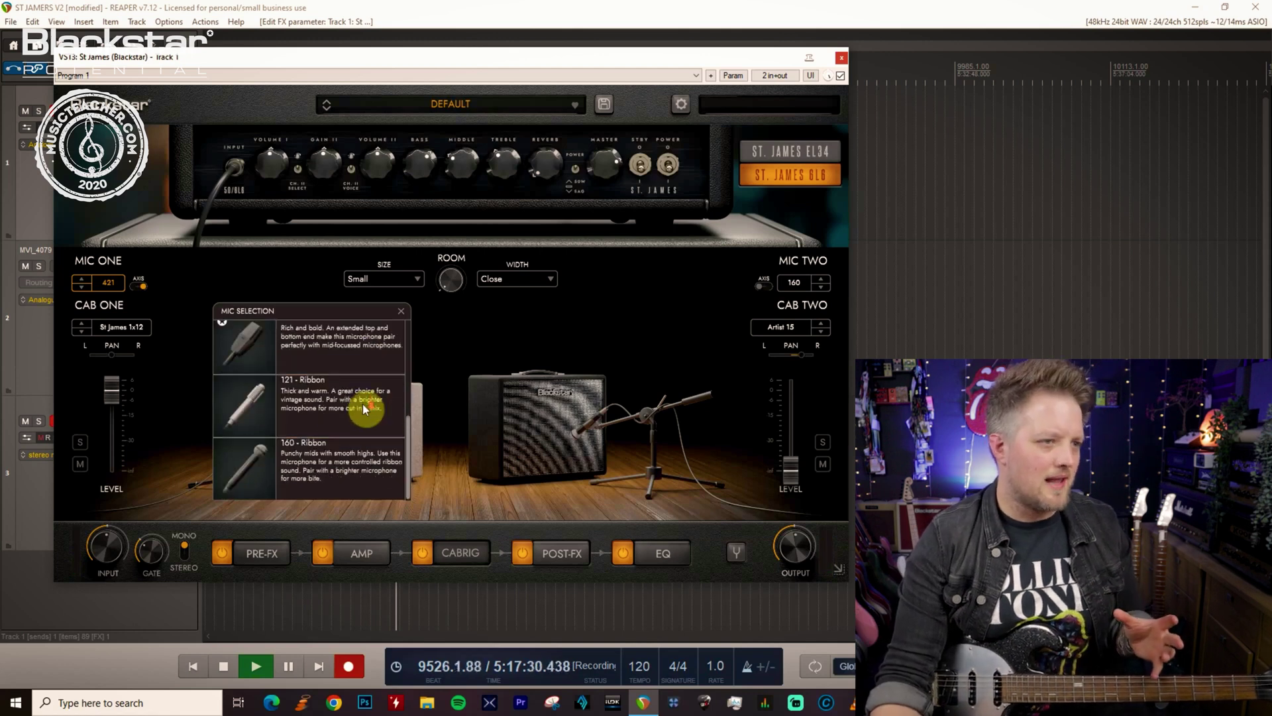
click(321, 403)
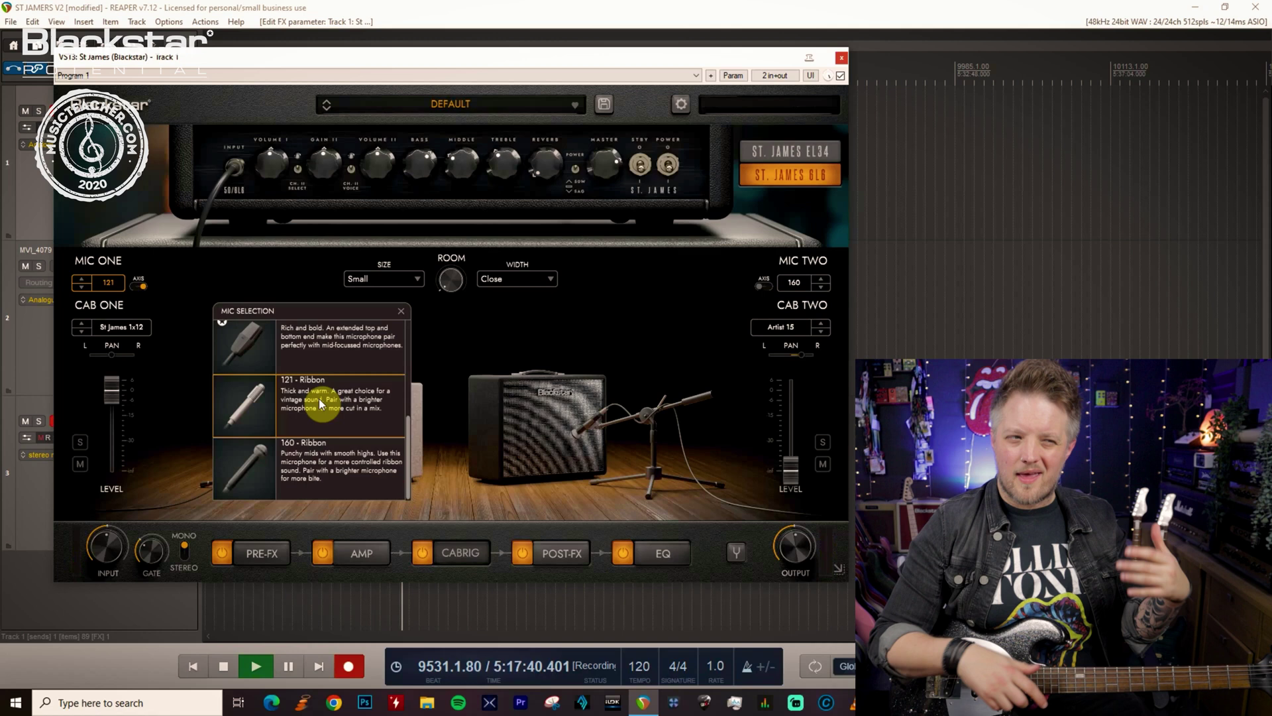
scroll(320, 399, up, 5)
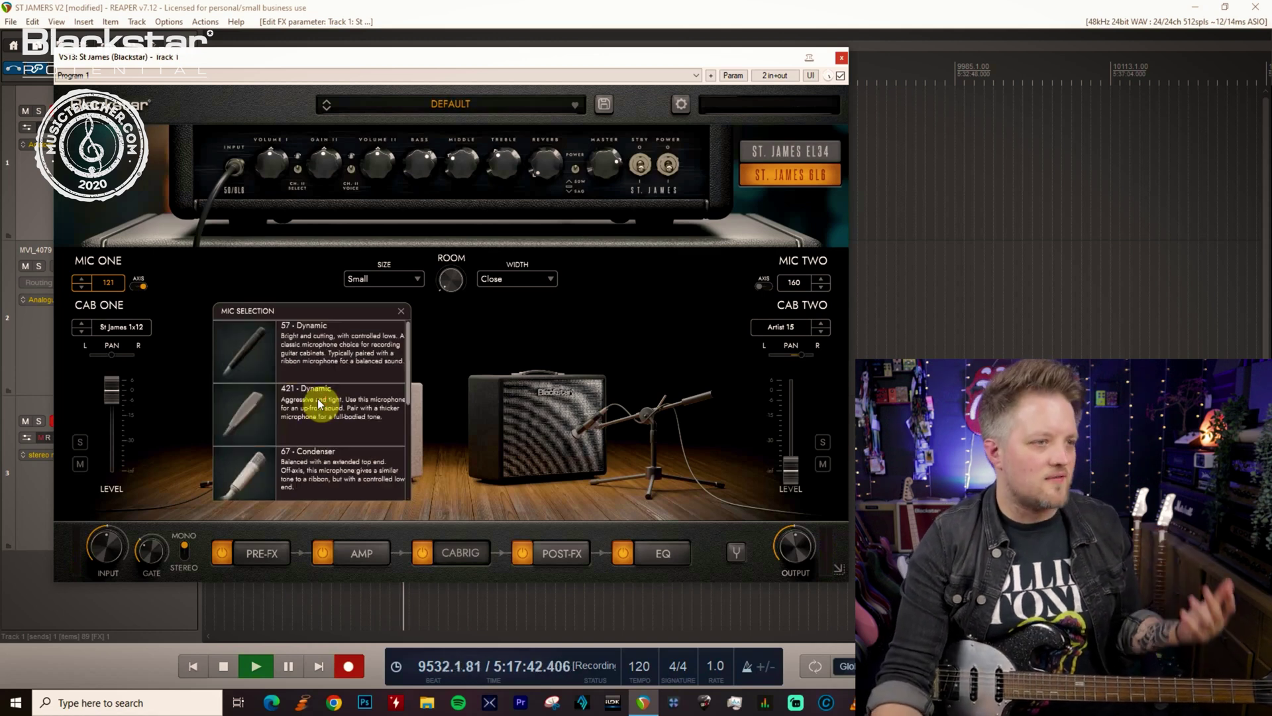
click(318, 464)
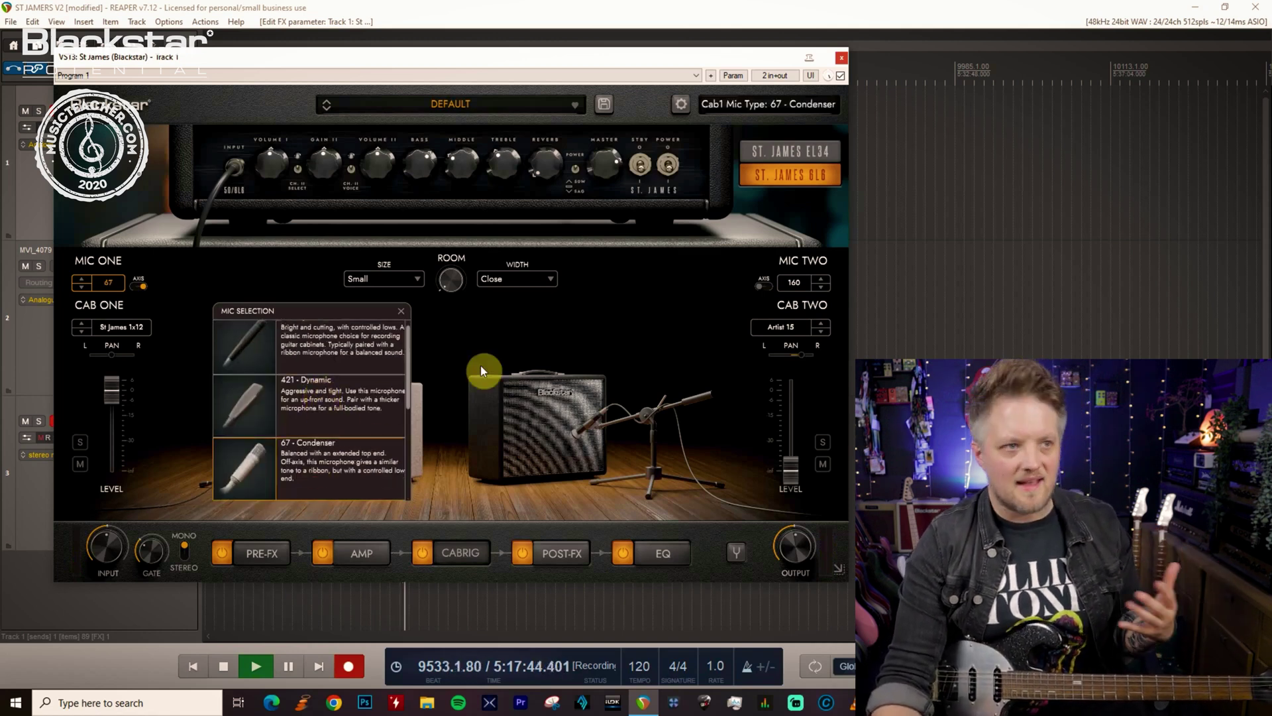
click(401, 311)
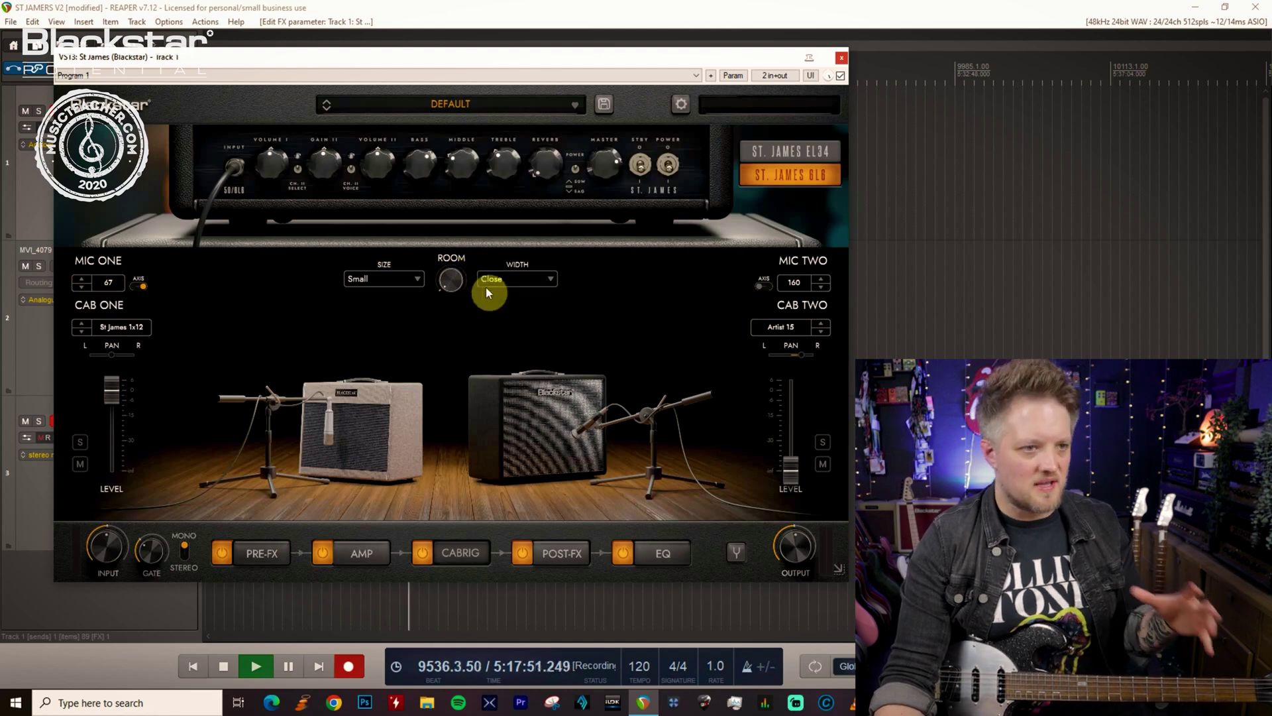
- In the EQ, pull High Cut down to around 11.5 kHz and raise Low Cut to about 63 Hz
click(663, 550)
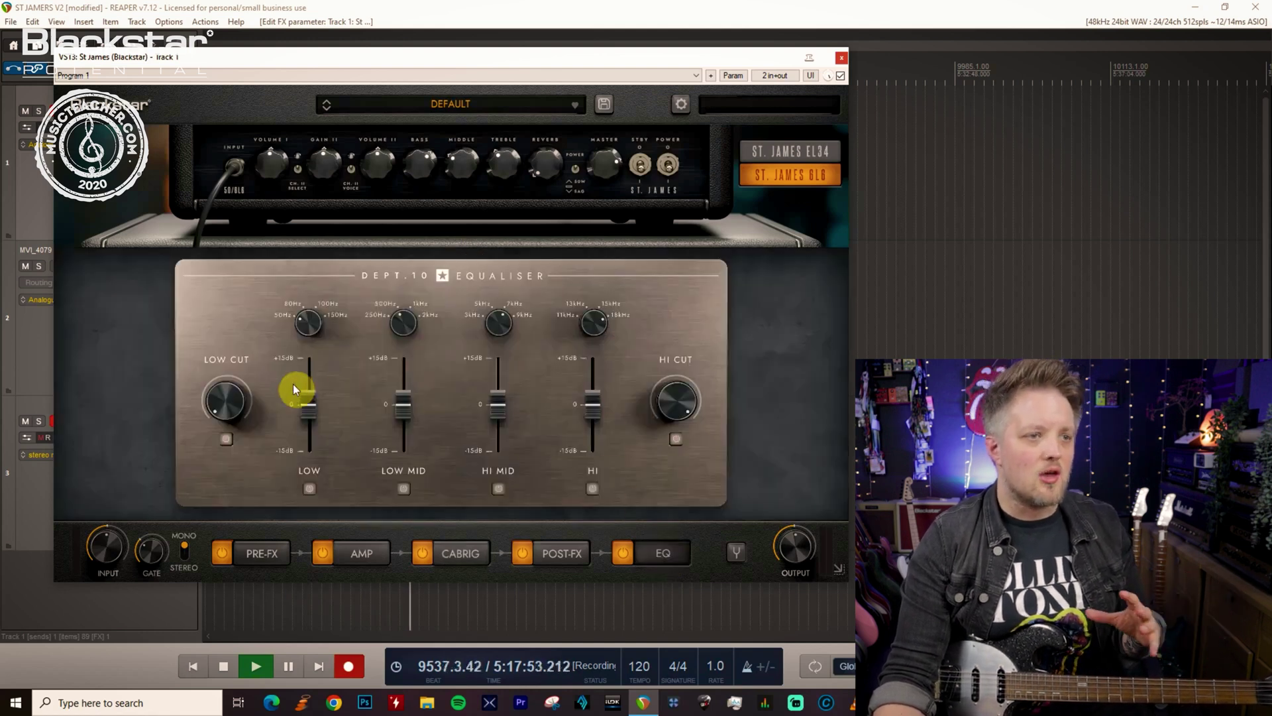
drag(249, 398, 229, 381)
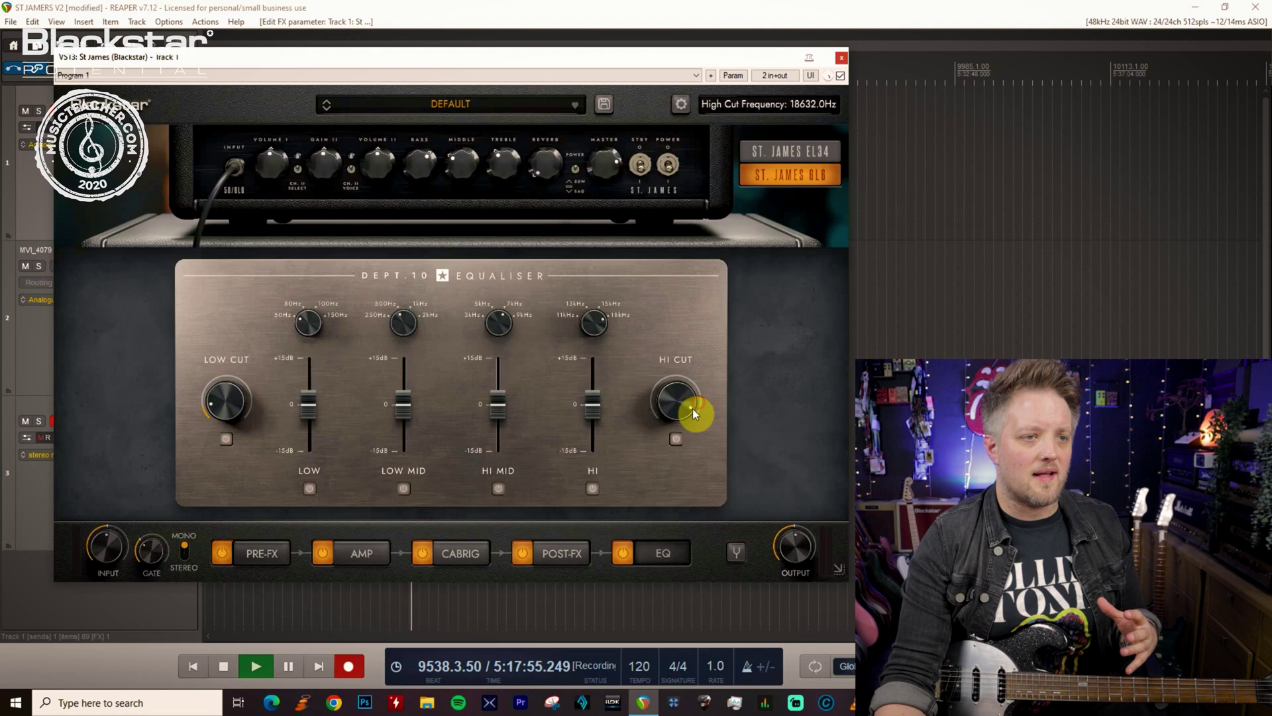
mouse_move(693, 408)
mouse_down()
mouse_move(682, 446)
mouse_move(674, 412)
mouse_up()
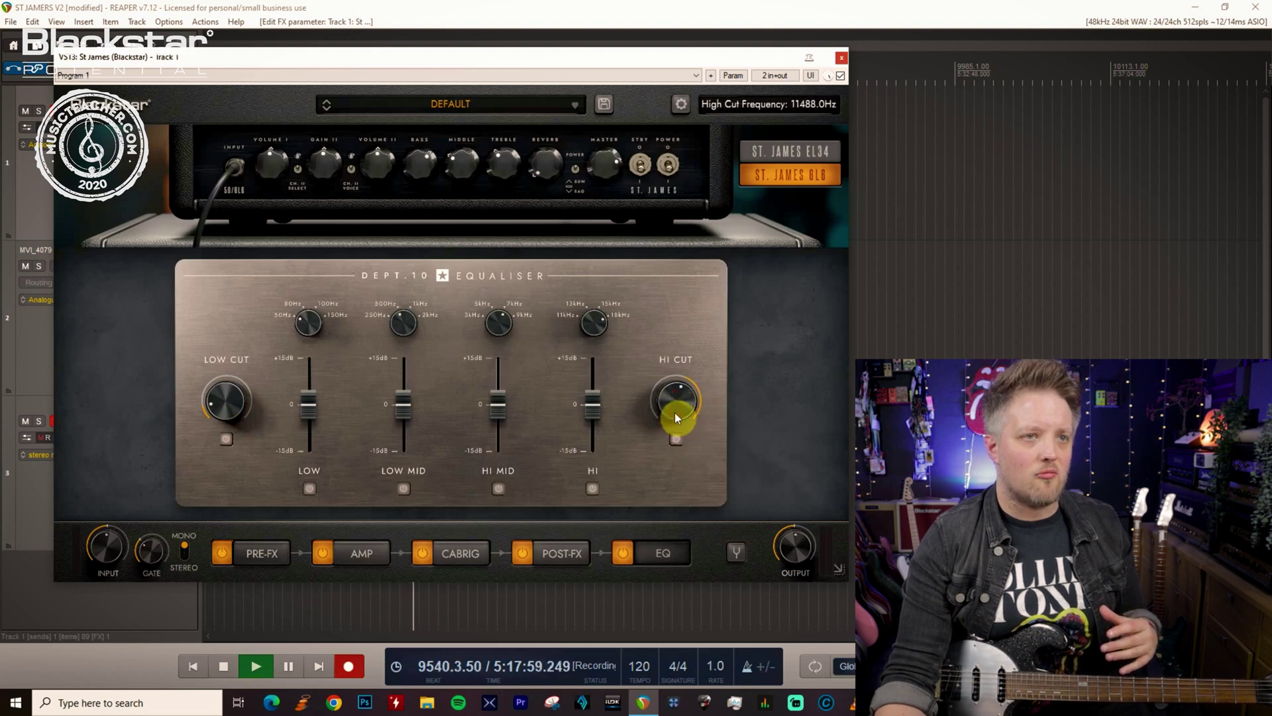
mouse_move(233, 403)
mouse_down()
mouse_move(217, 411)
mouse_move(221, 387)
mouse_up()
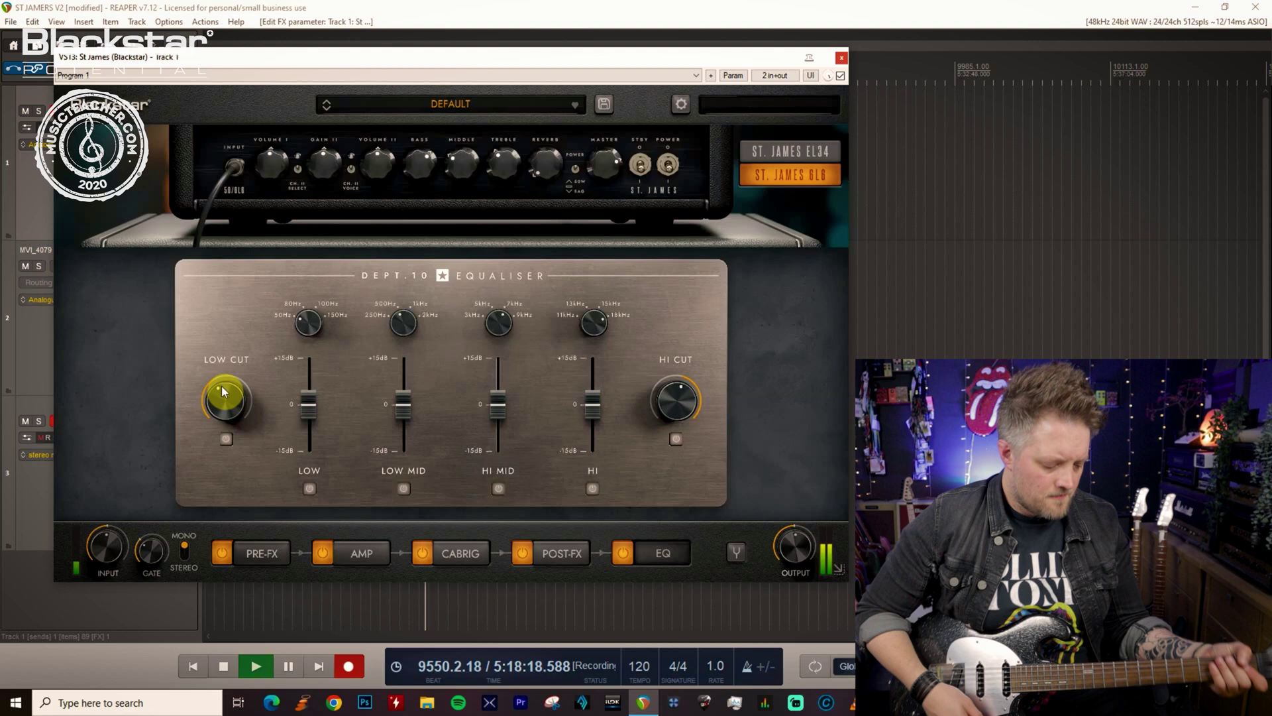
- Enable the EQ's Low Cut, then go back to the CABRIG cabinet view
click(356, 553)
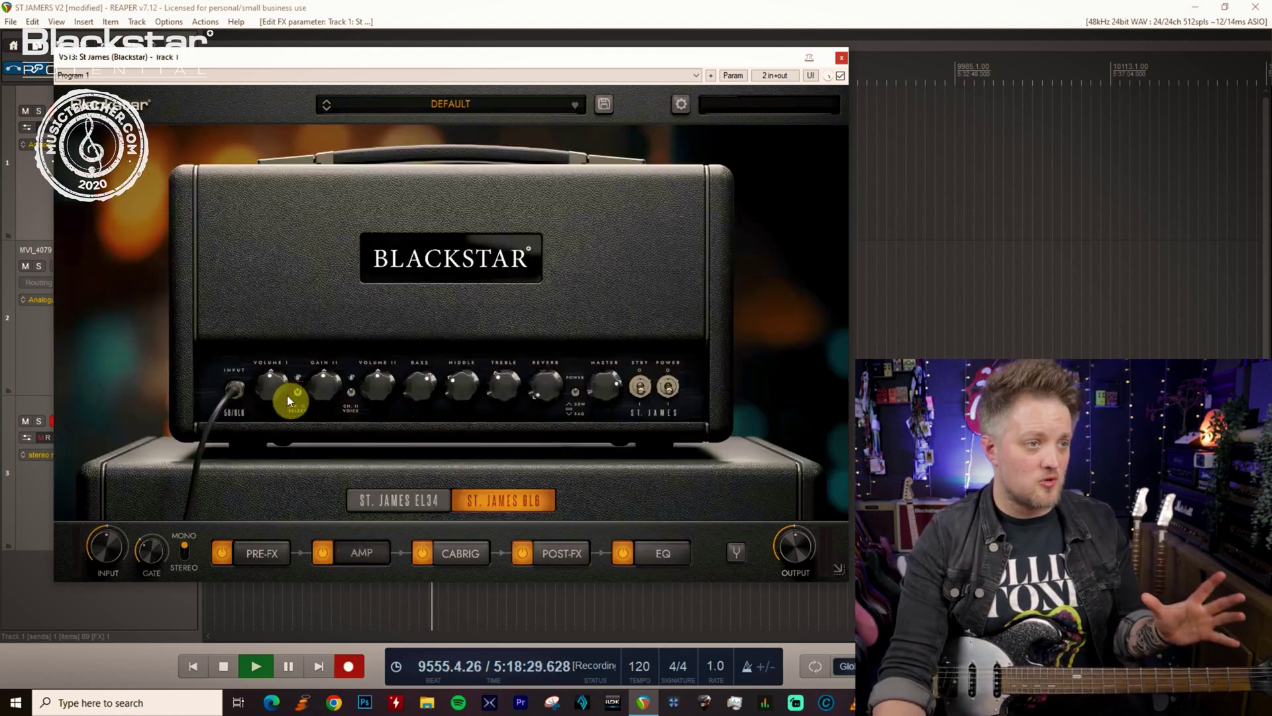
click(616, 404)
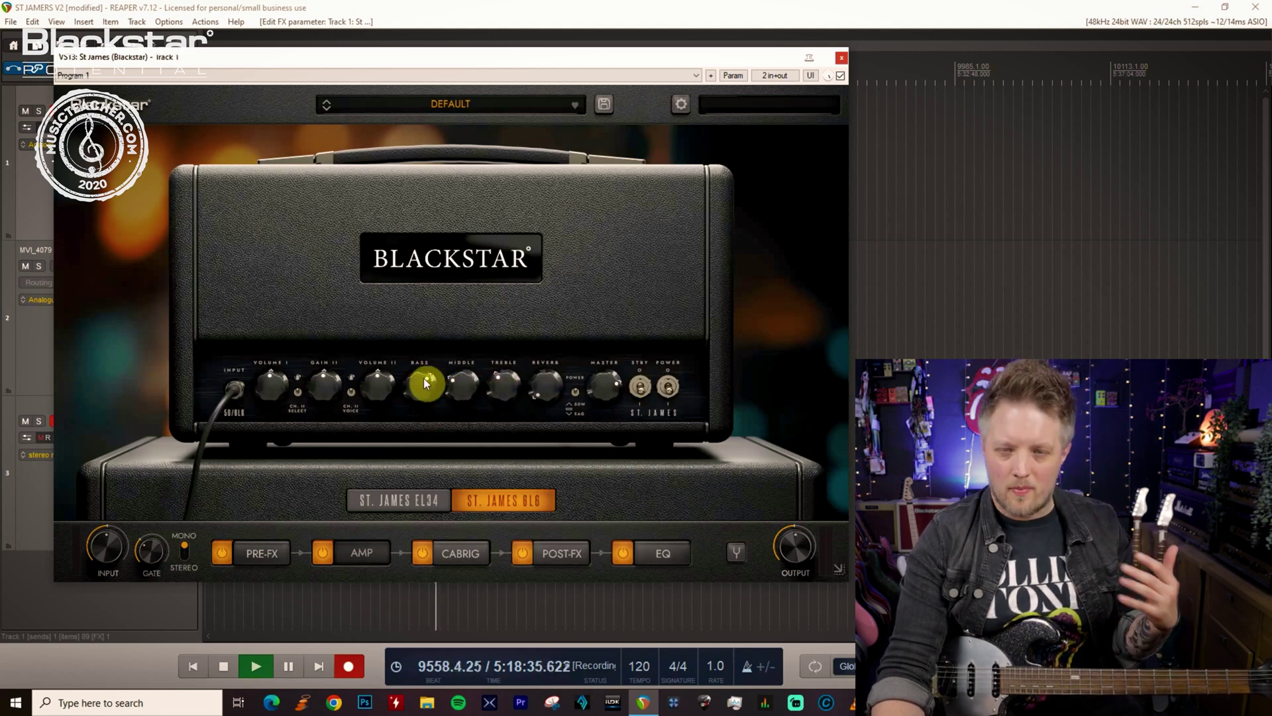
click(662, 553)
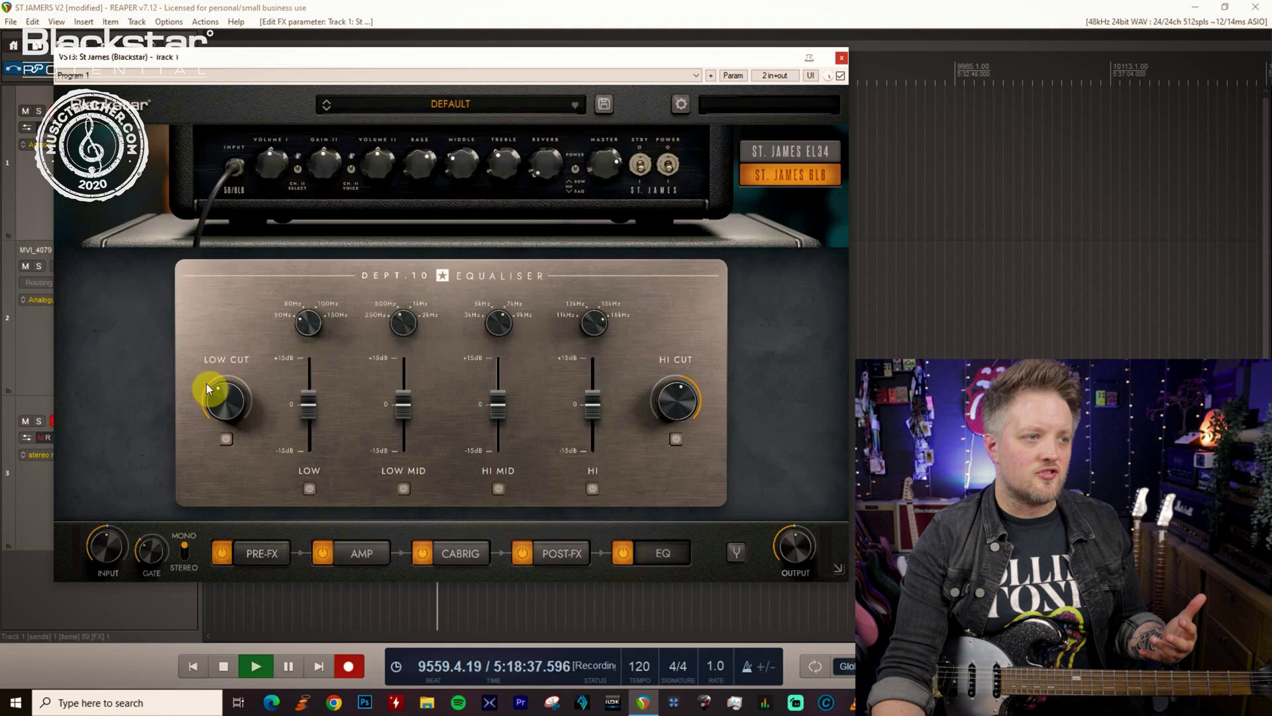
click(226, 439)
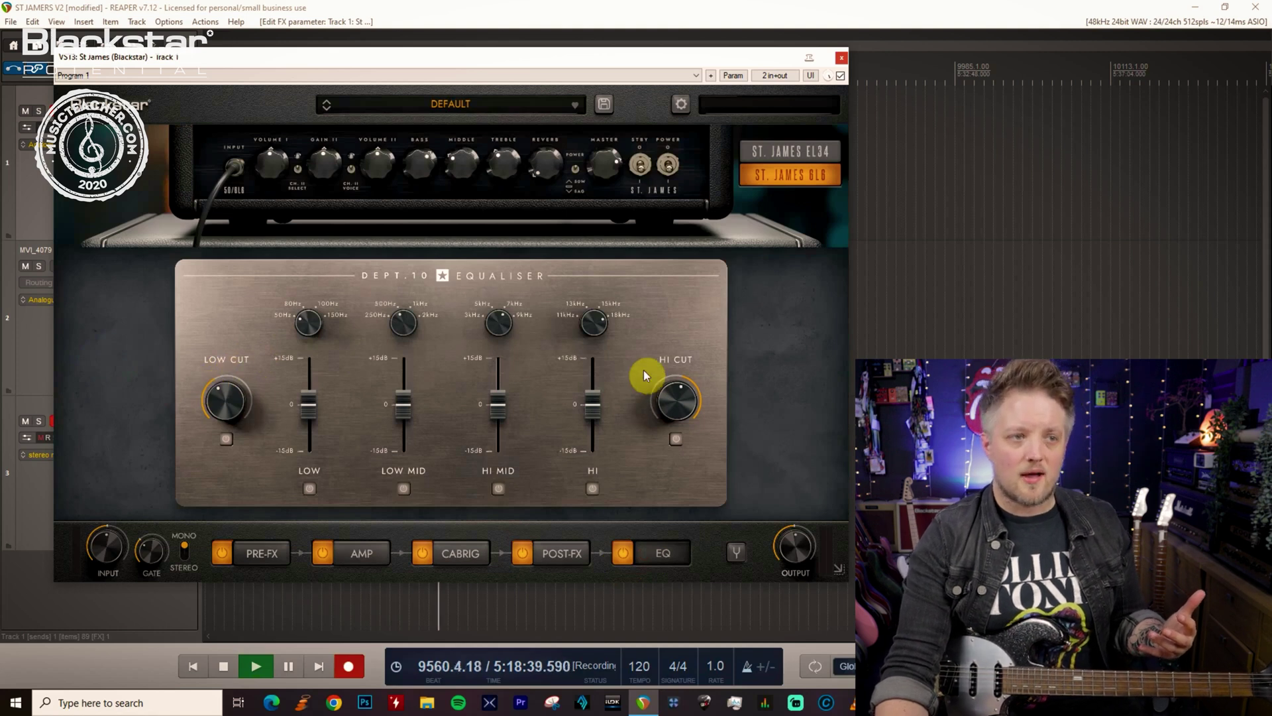
click(265, 554)
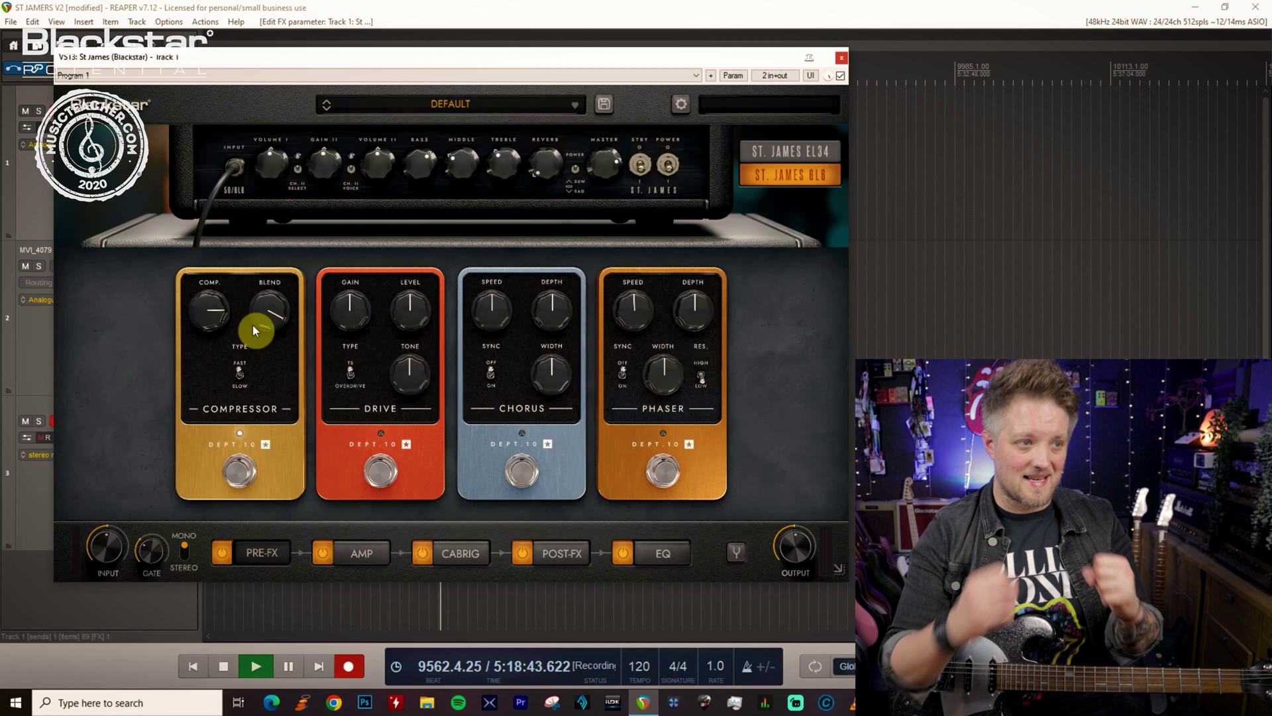
click(460, 564)
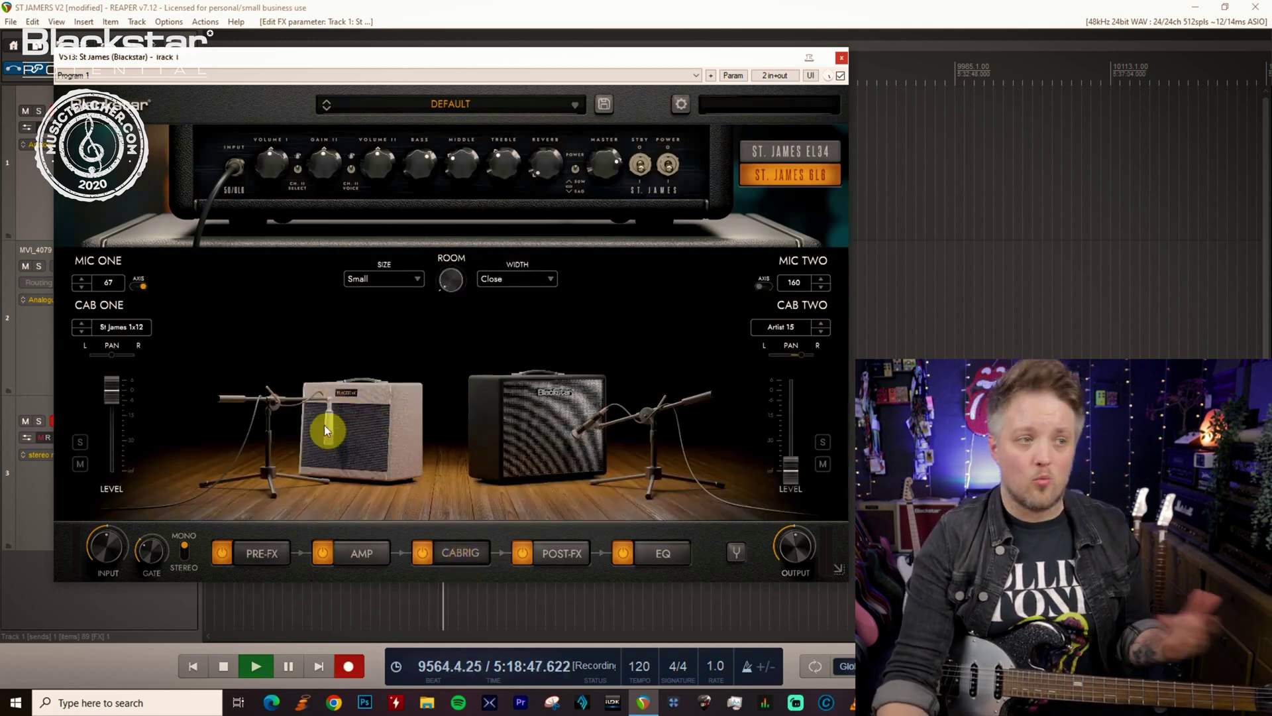
- Try the 57 and 160 mics on cab one, settle on 421 - Dynamic, then show Pre-FX
click(107, 284)
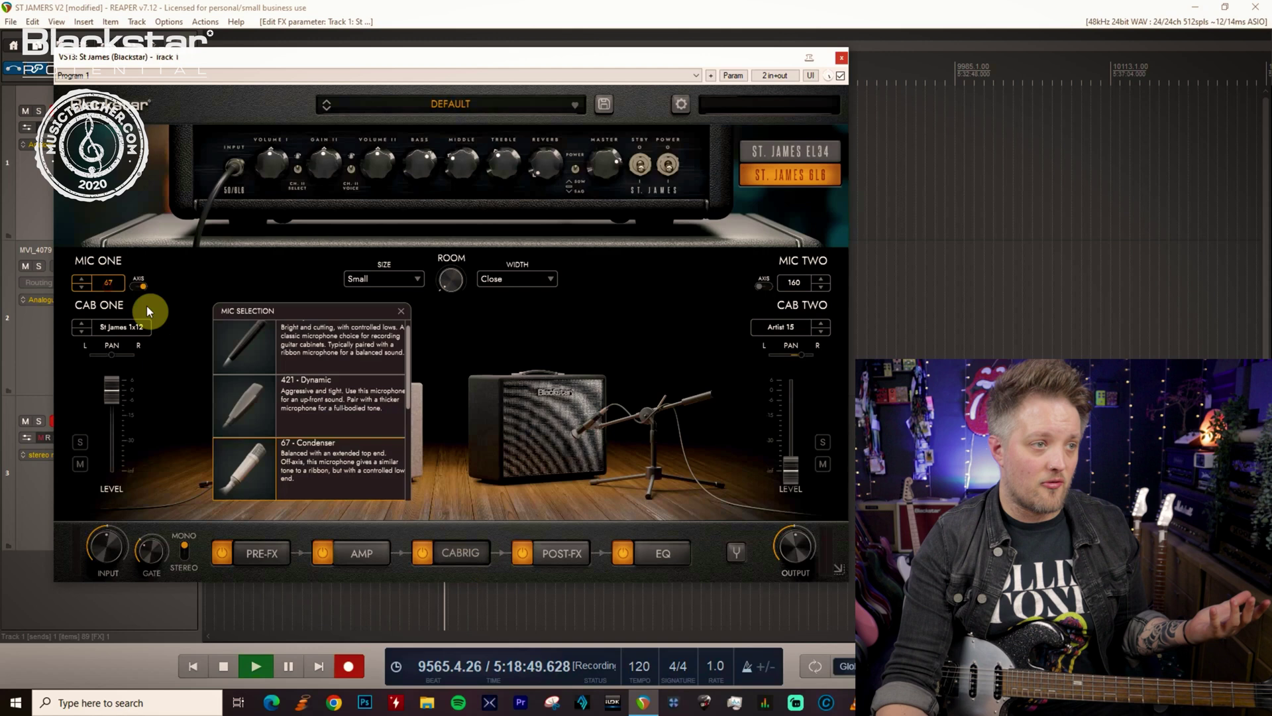
scroll(349, 408, up, 2)
click(327, 347)
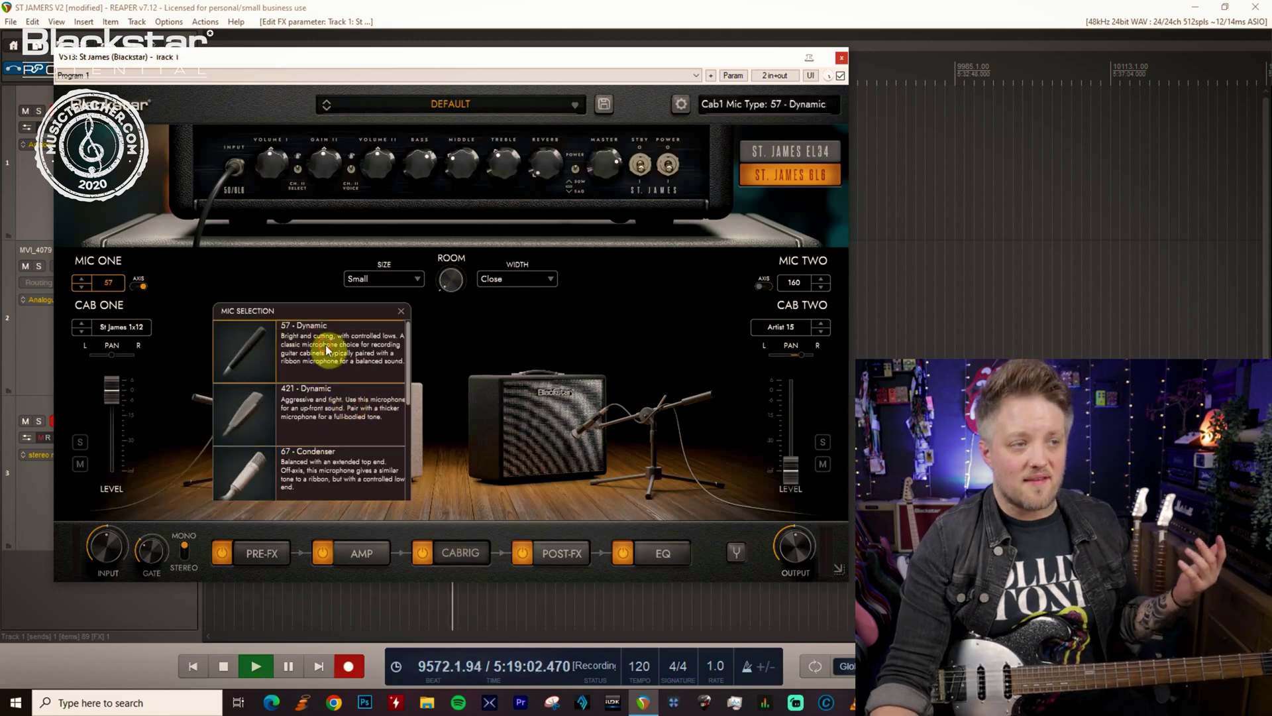
click(400, 312)
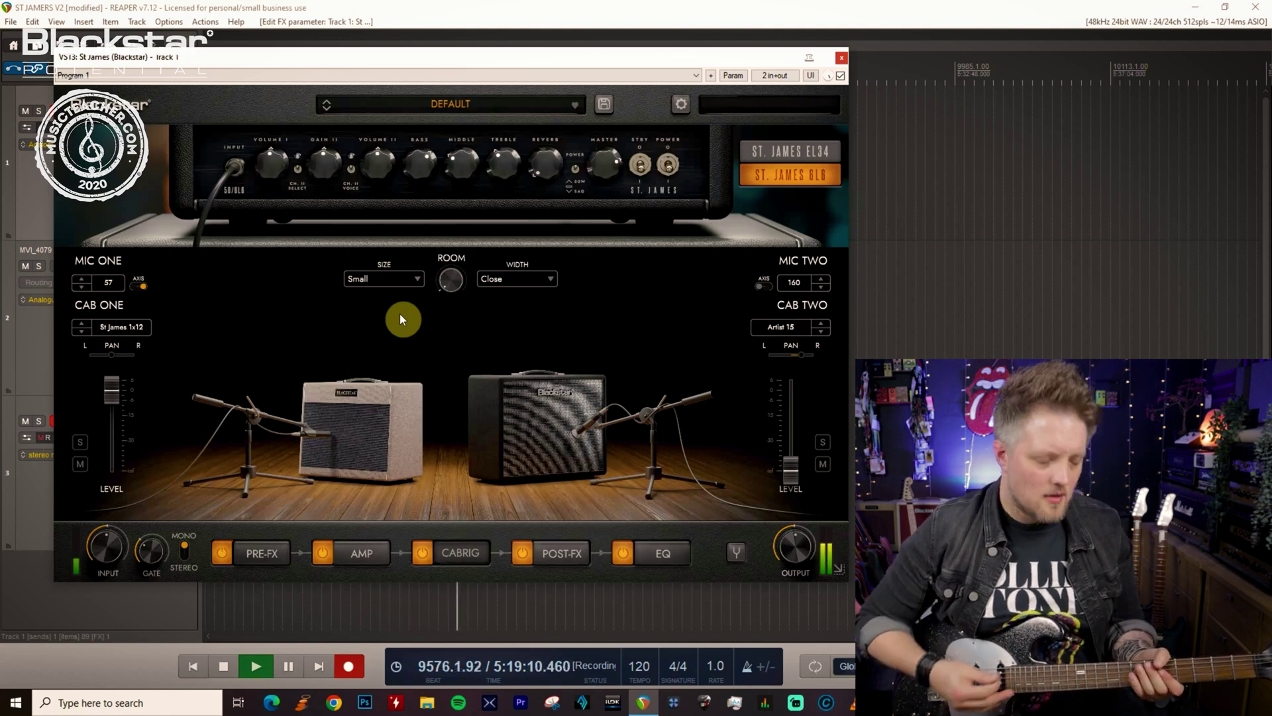
click(118, 285)
scroll(320, 420, down, 1)
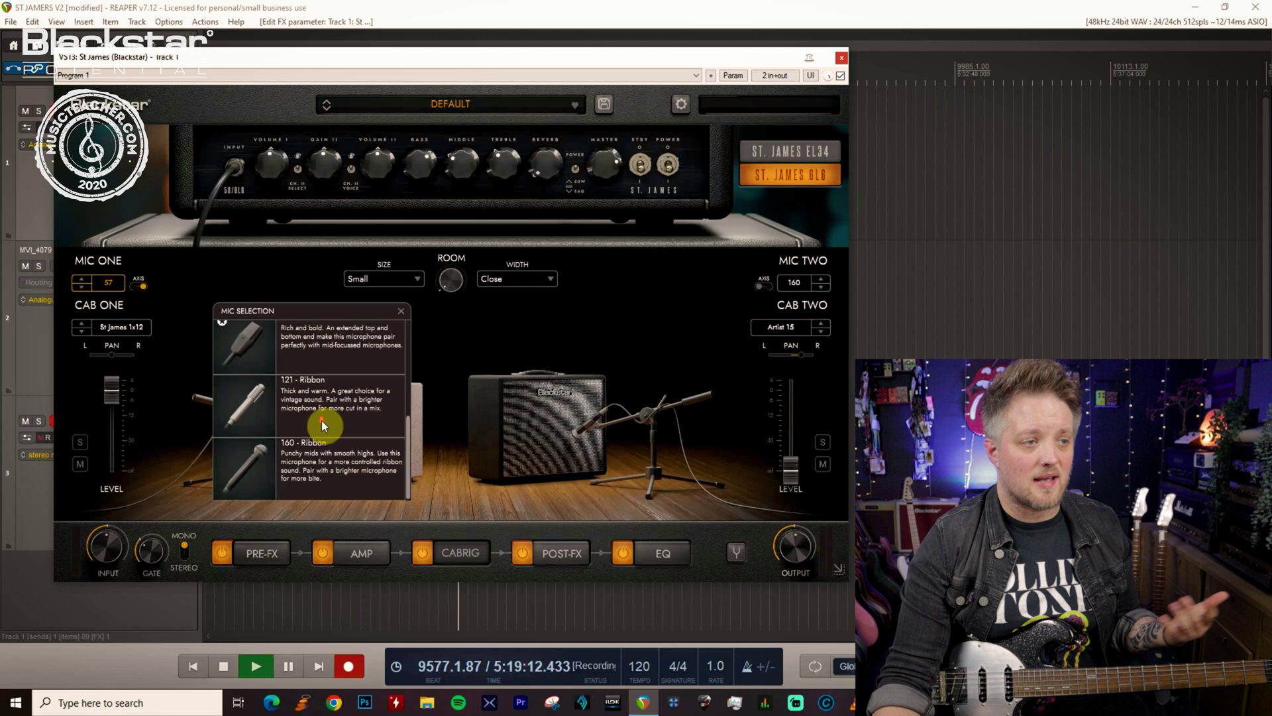
click(327, 454)
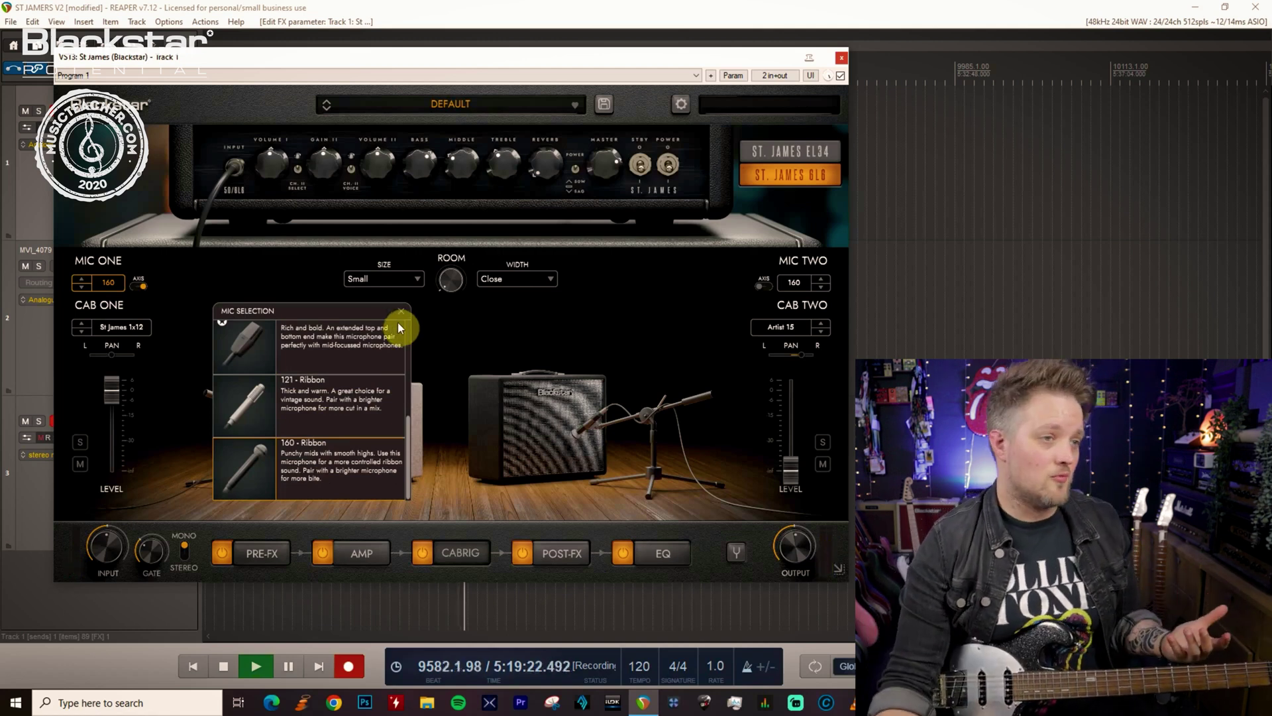
scroll(397, 361, up, 5)
click(353, 431)
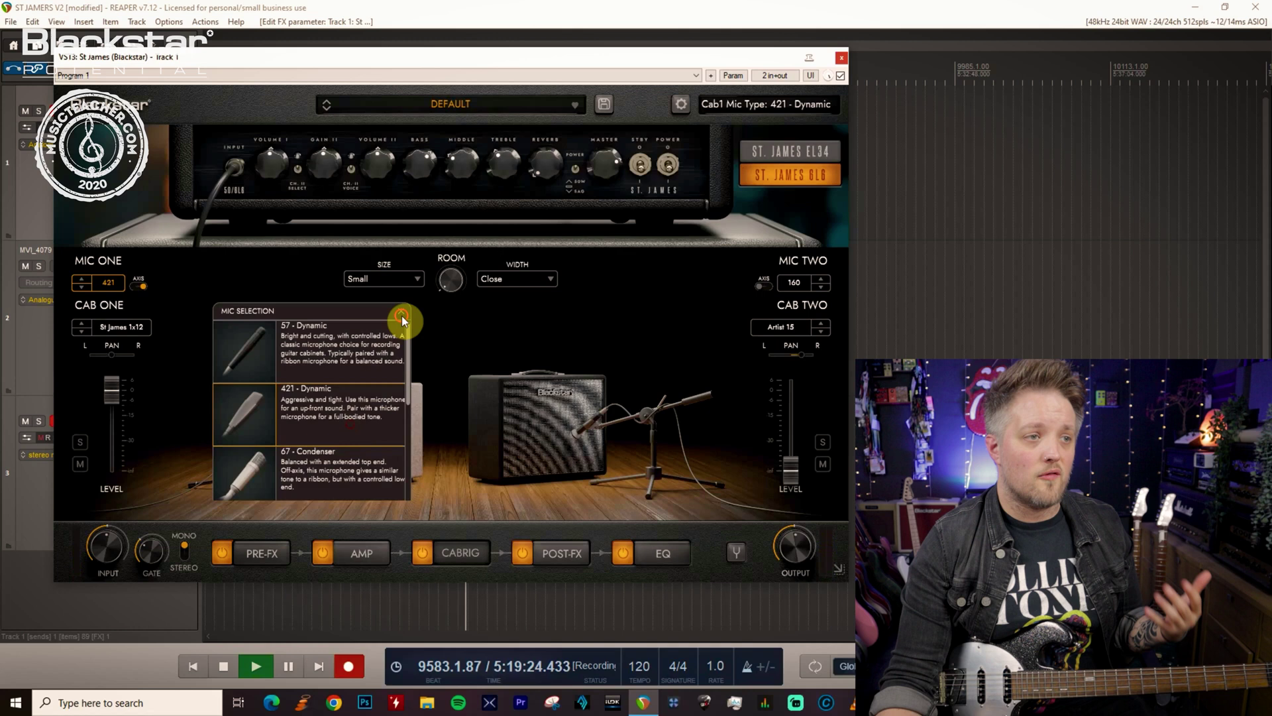
click(398, 317)
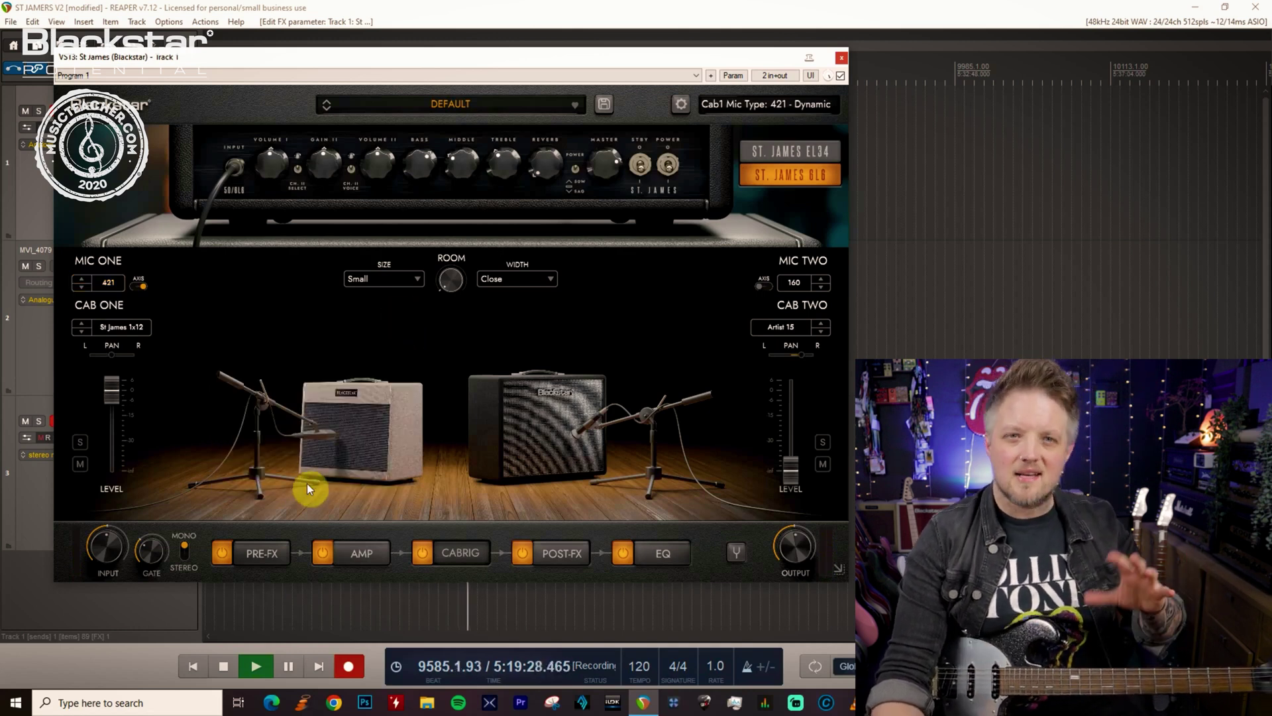
click(264, 552)
- Engage the Chorus pedal and lower its Speed knob to about 1.0
click(522, 472)
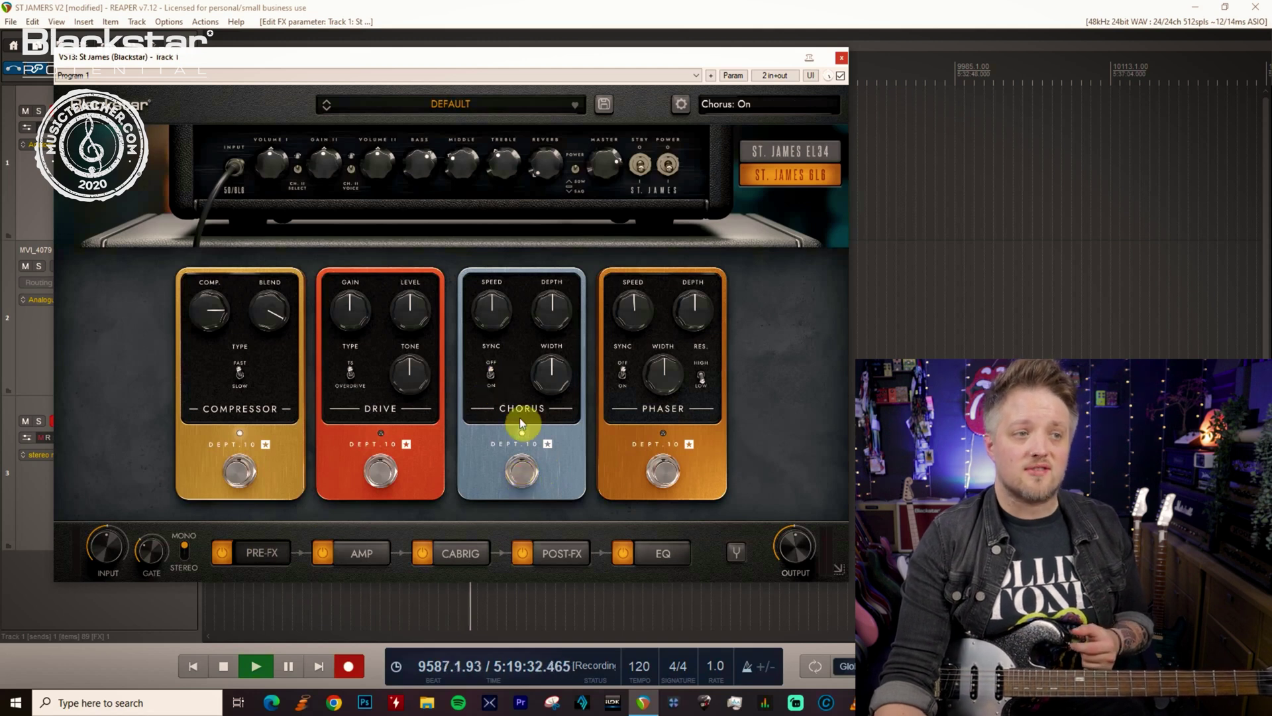
drag(493, 301, 488, 355)
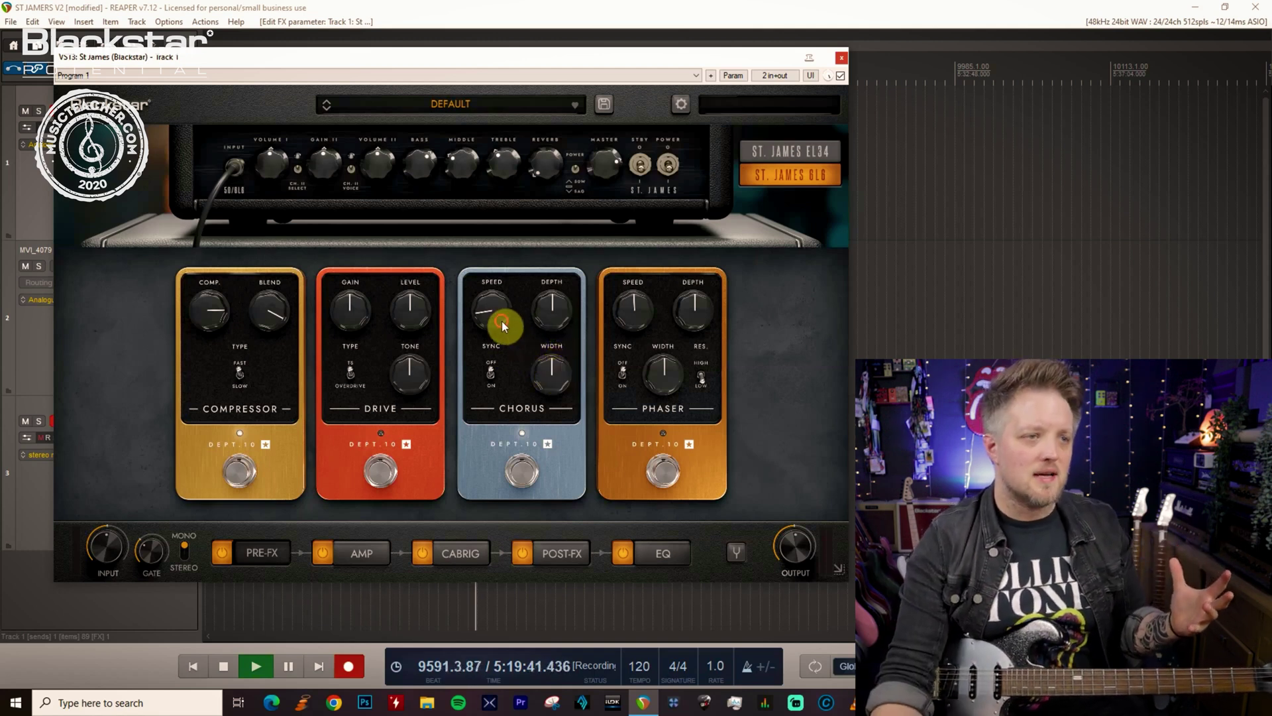
scroll(499, 326, down, 4)
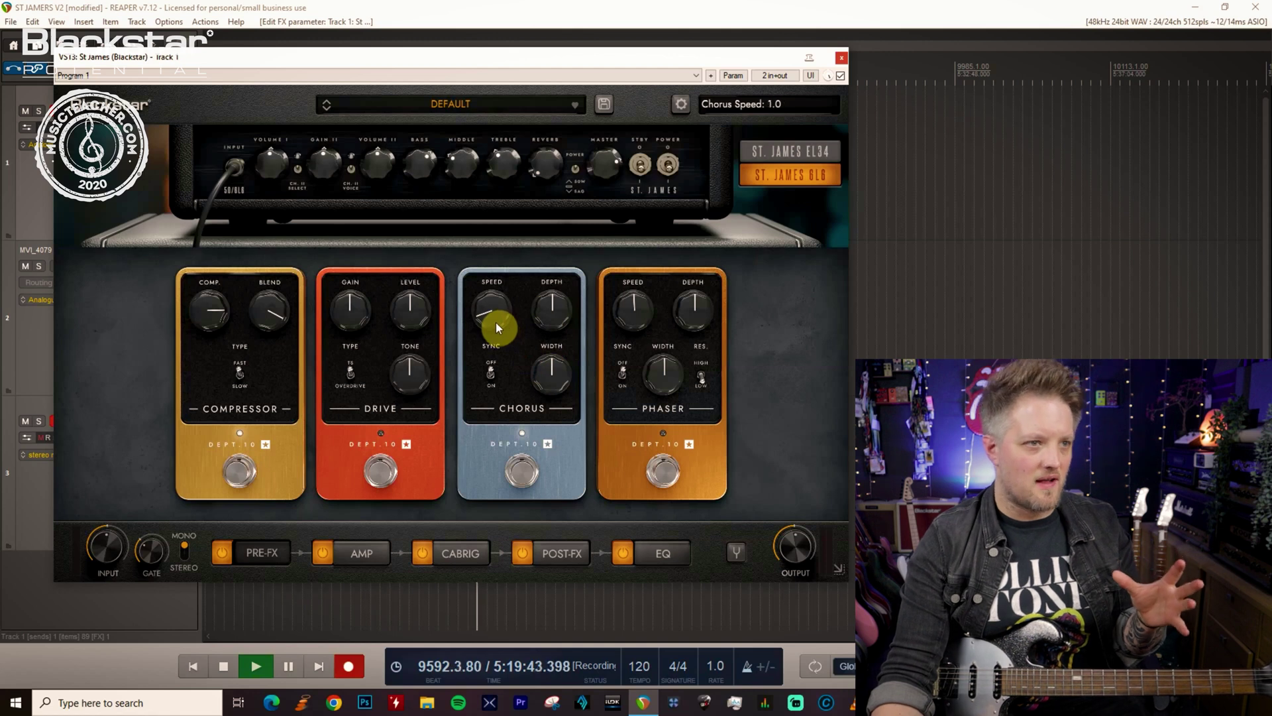
scroll(495, 323, down, 1)
scroll(495, 320, up, 2)
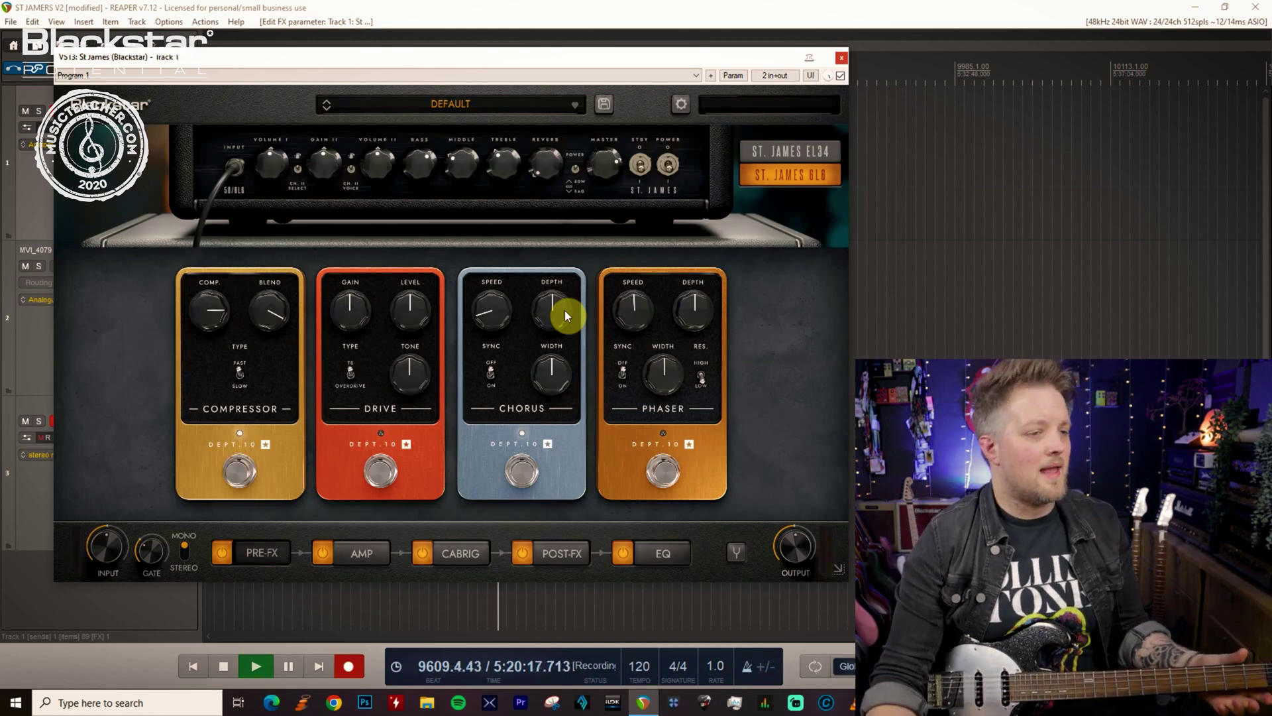
- On the Post-FX board, engage the Reverb with Plate type and mix at 3.6
click(562, 554)
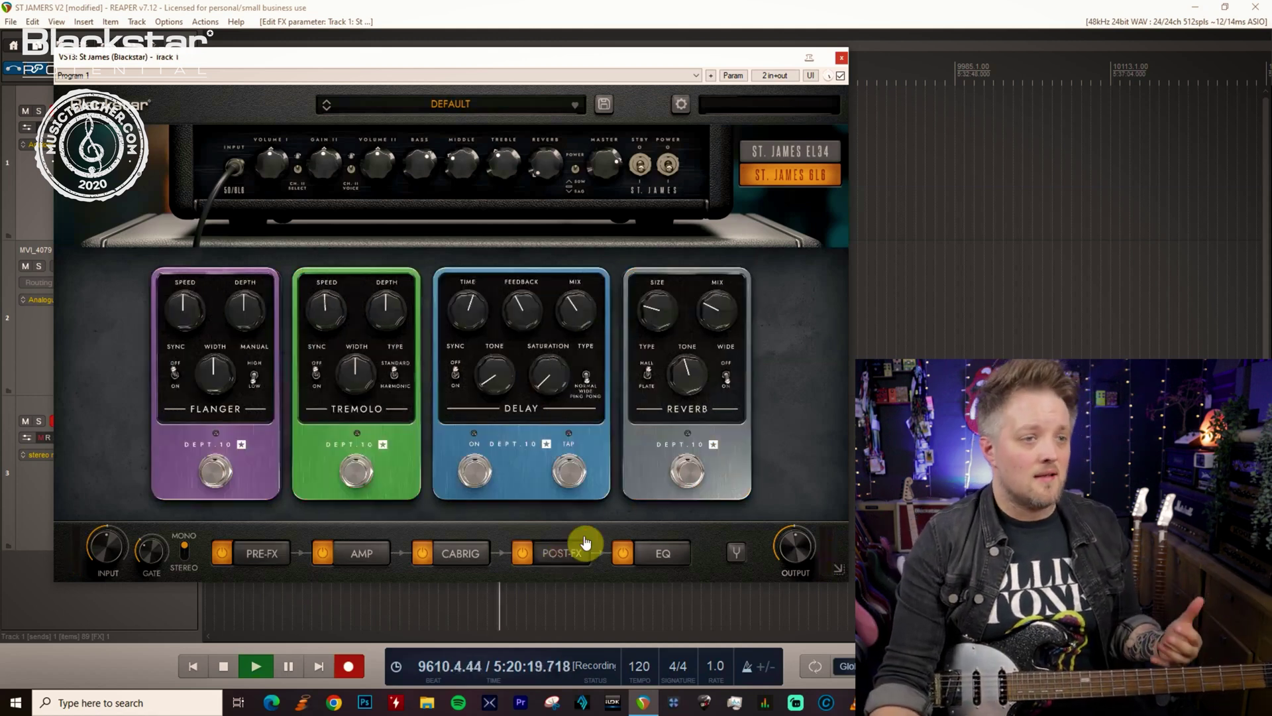
click(686, 474)
click(647, 376)
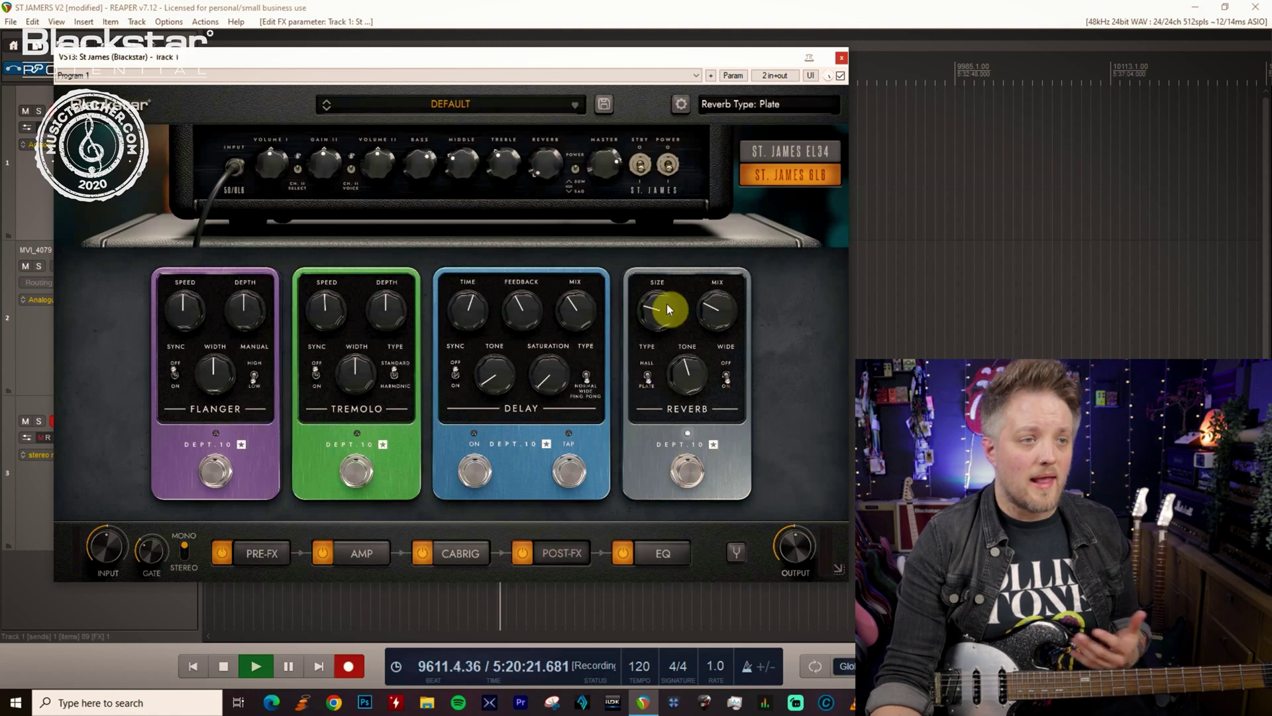
mouse_move(657, 304)
scroll(717, 308, up, 3)
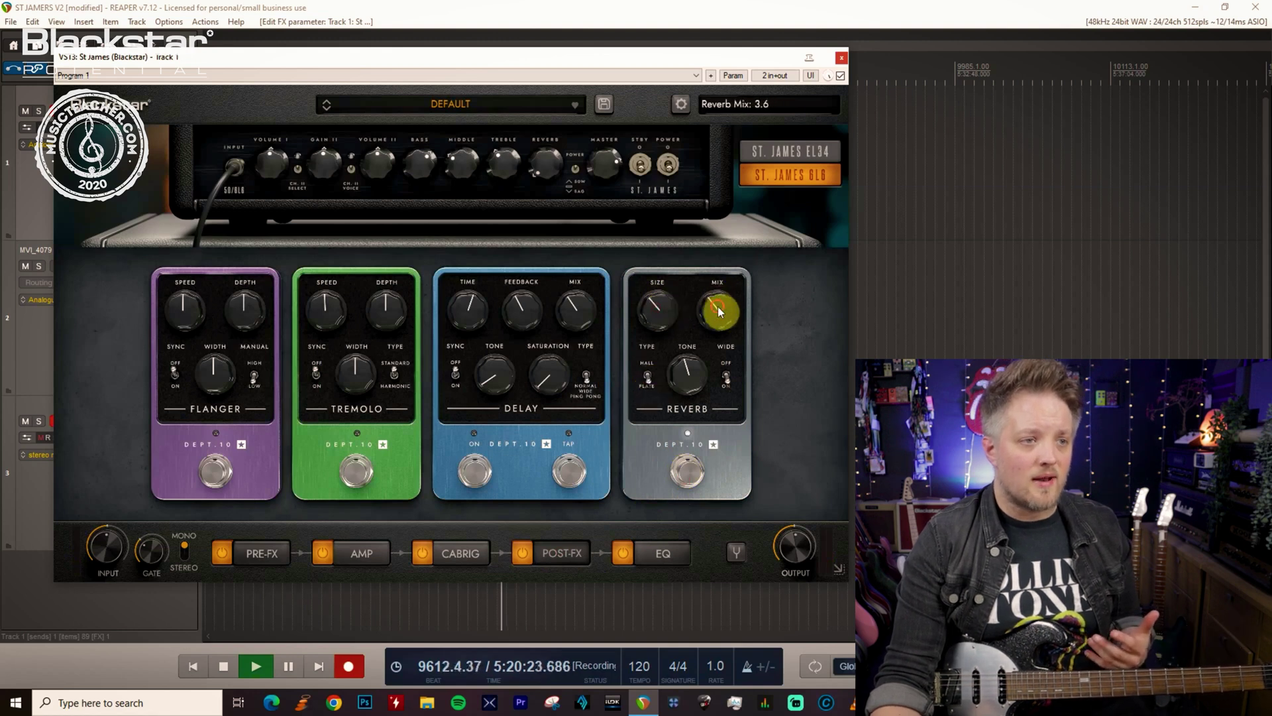